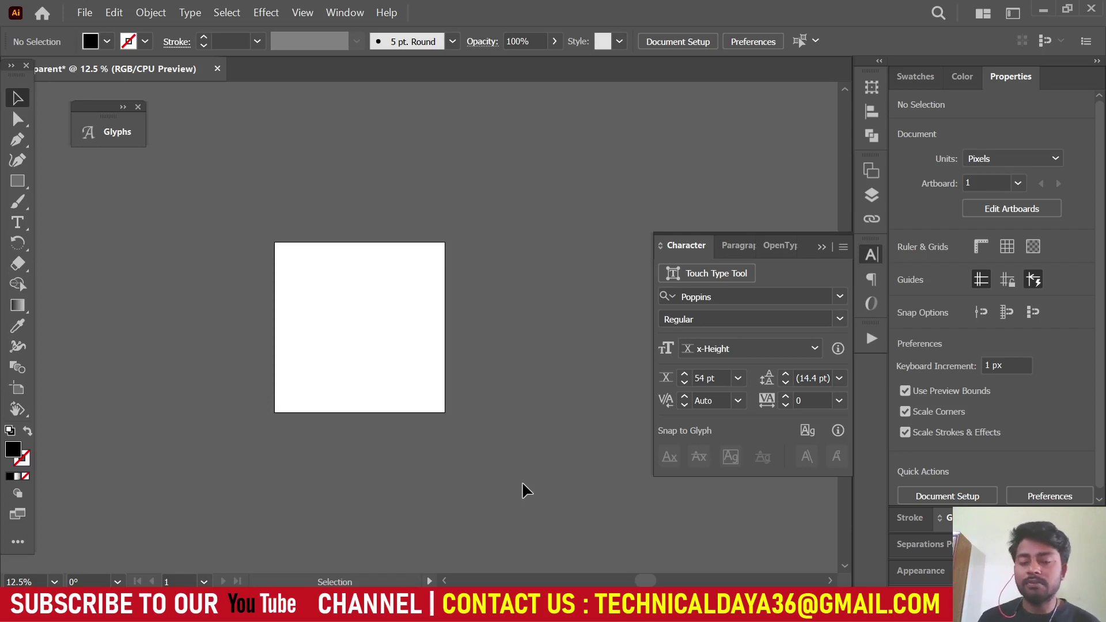
Step: Change the Character panel font from Poppins to Hindi - Radha via a 'Hindi' search
click(840, 297)
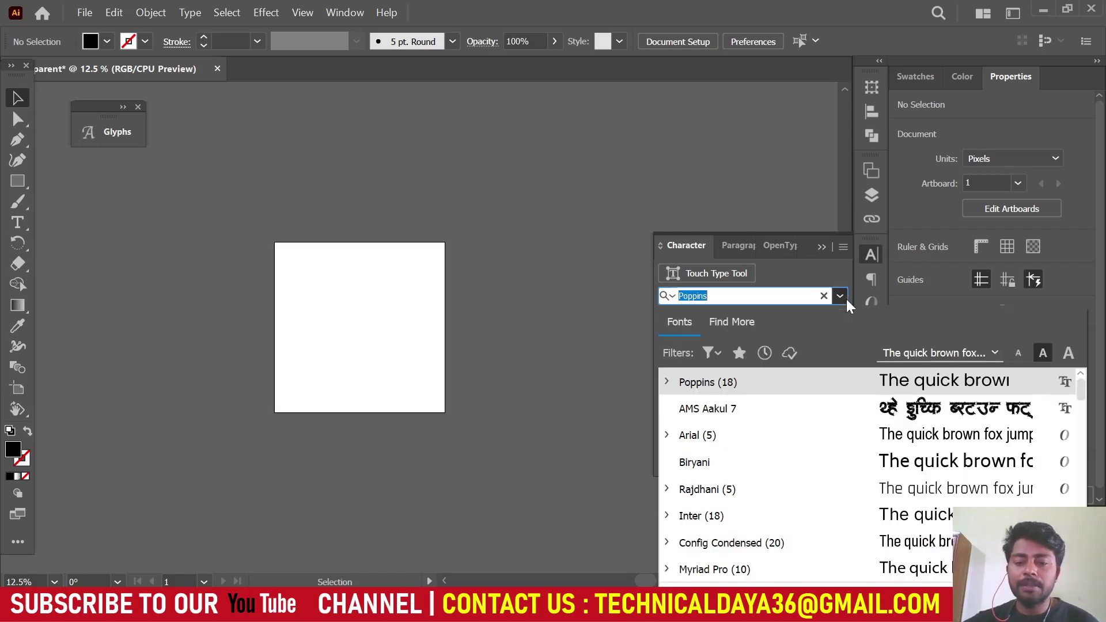
text(H)
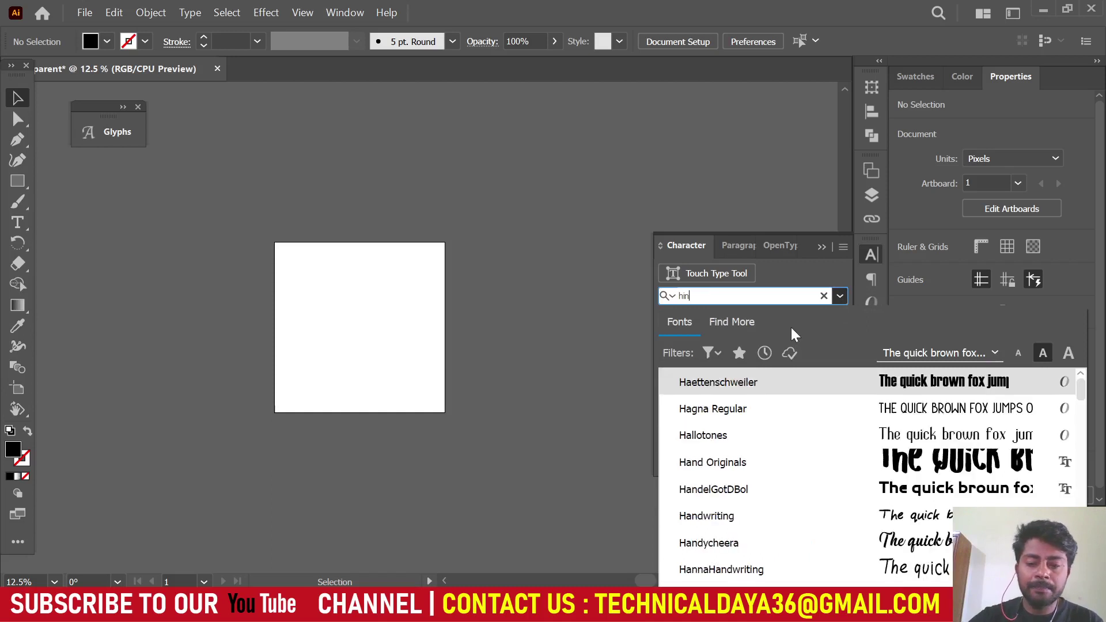
text(indi)
click(847, 388)
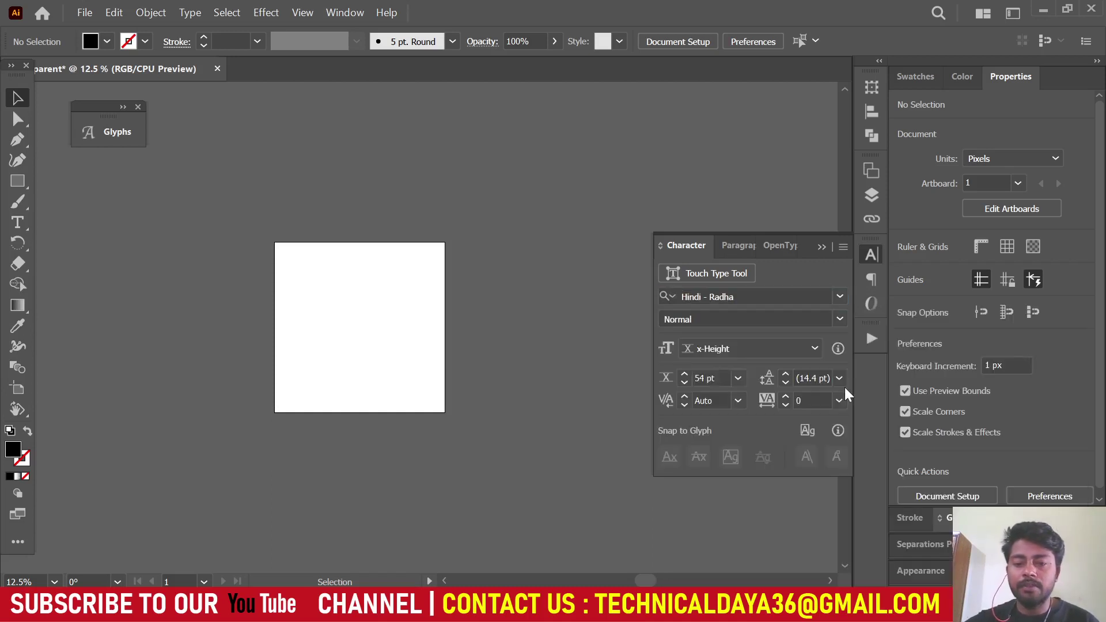
click(752, 299)
Step: Type a short Devanagari word ('2K') in Hindi - Radha near the artboard's upper left
click(16, 222)
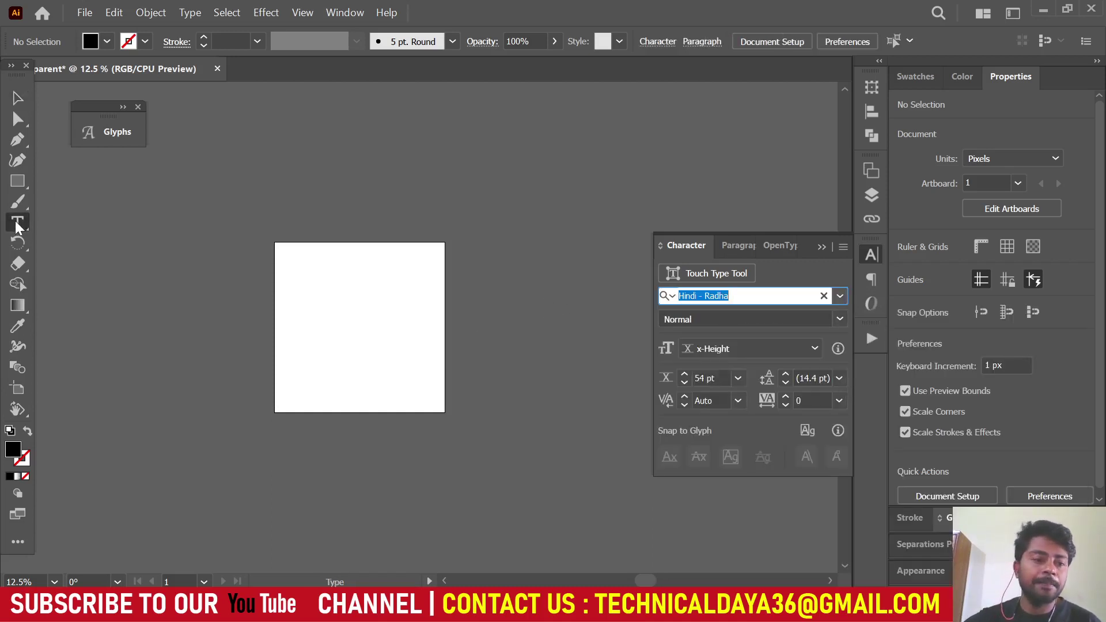
key(ctrl+plus)
click(272, 299)
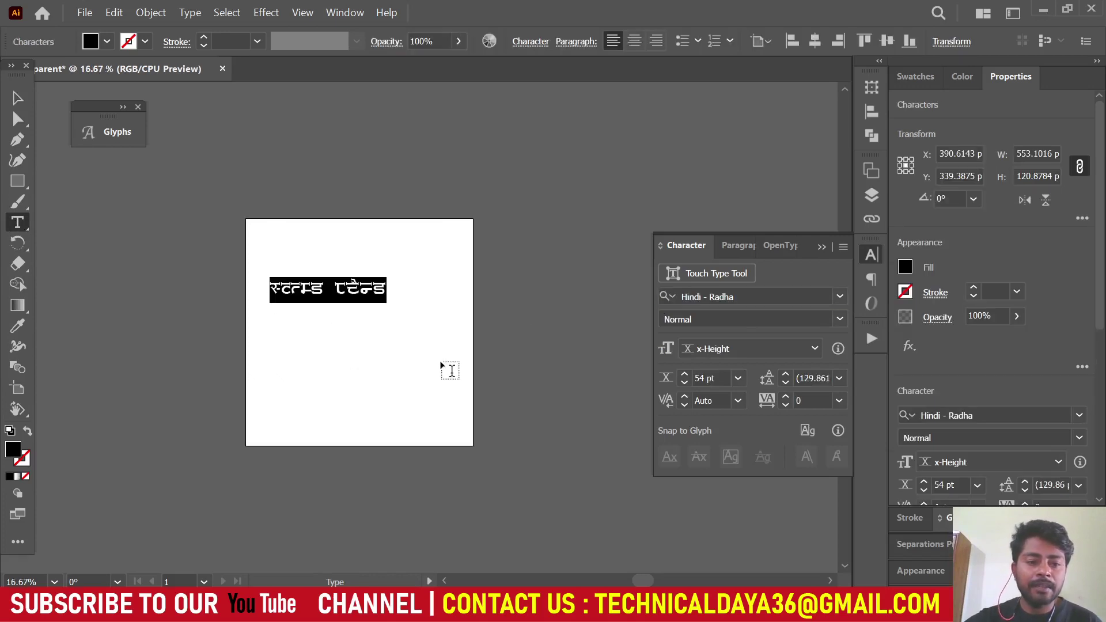
text(2K)
key(Escape)
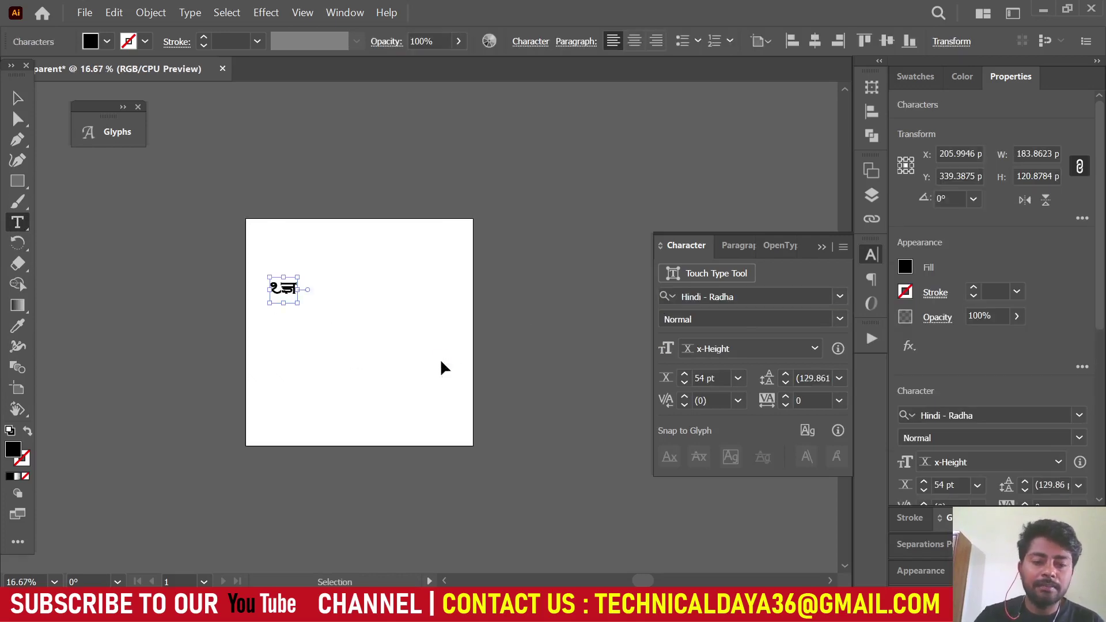
Step: Dismiss the accidental Save As dialog and select the text object
key(ctrl+shift+s)
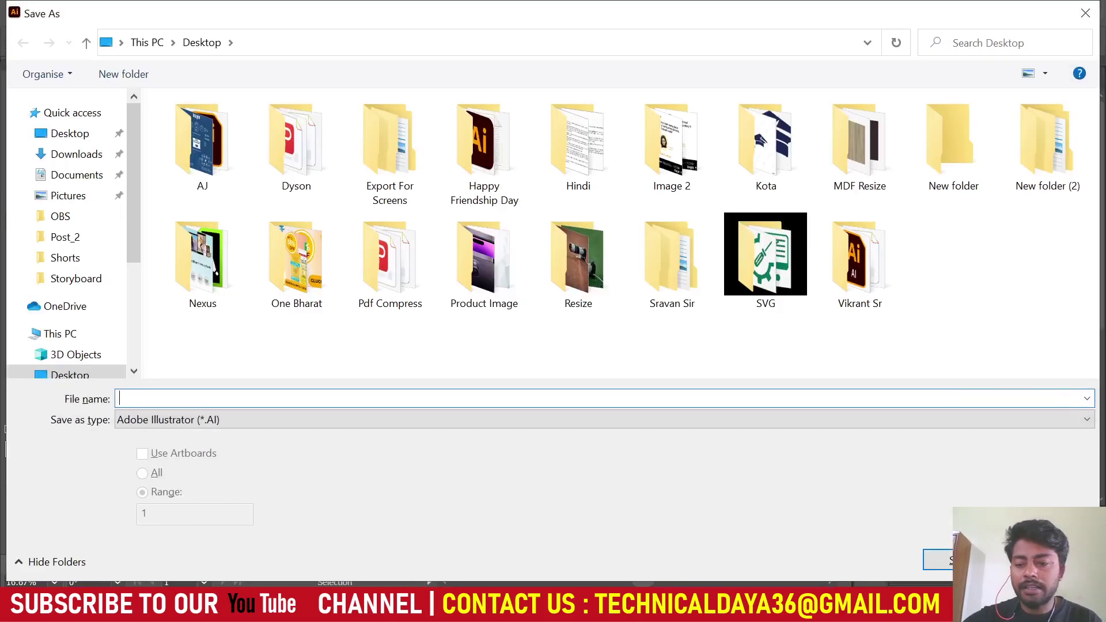
key(Escape)
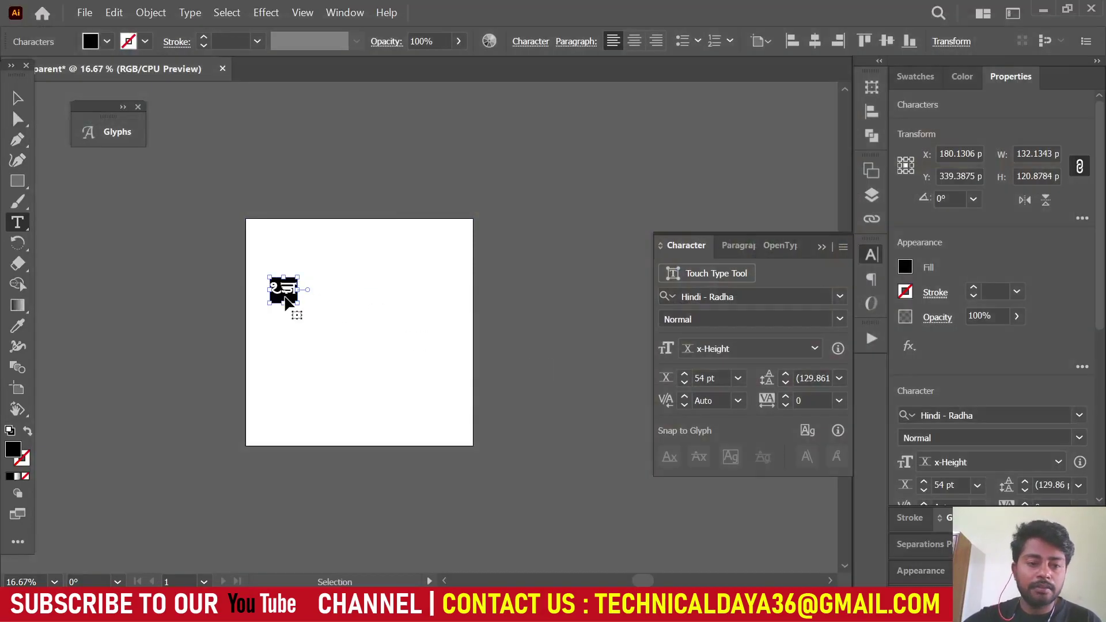
click(286, 297)
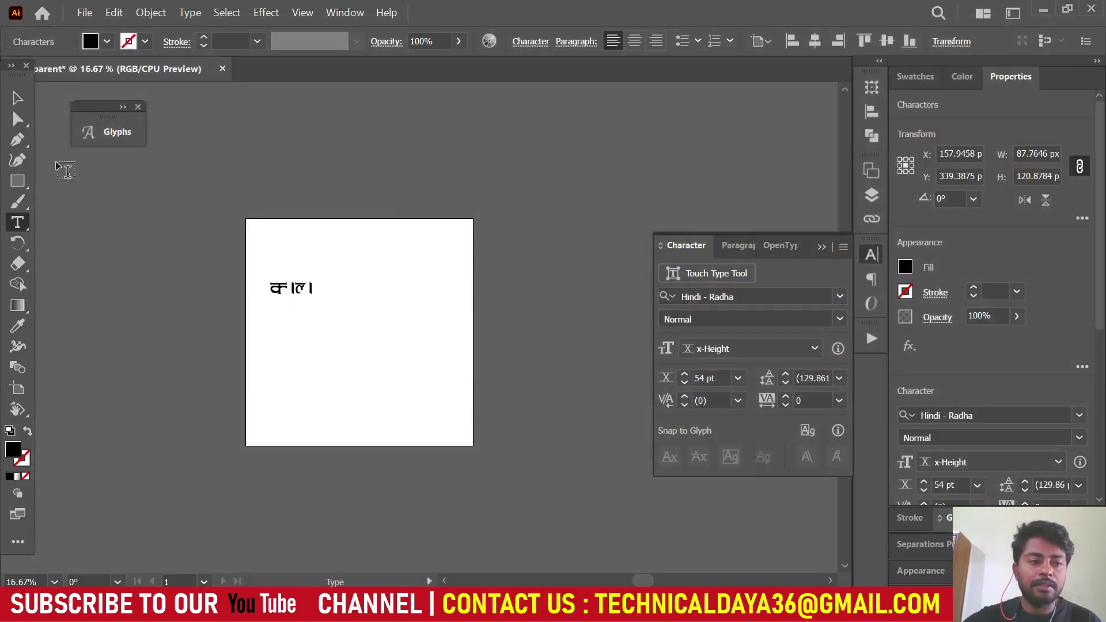
click(17, 98)
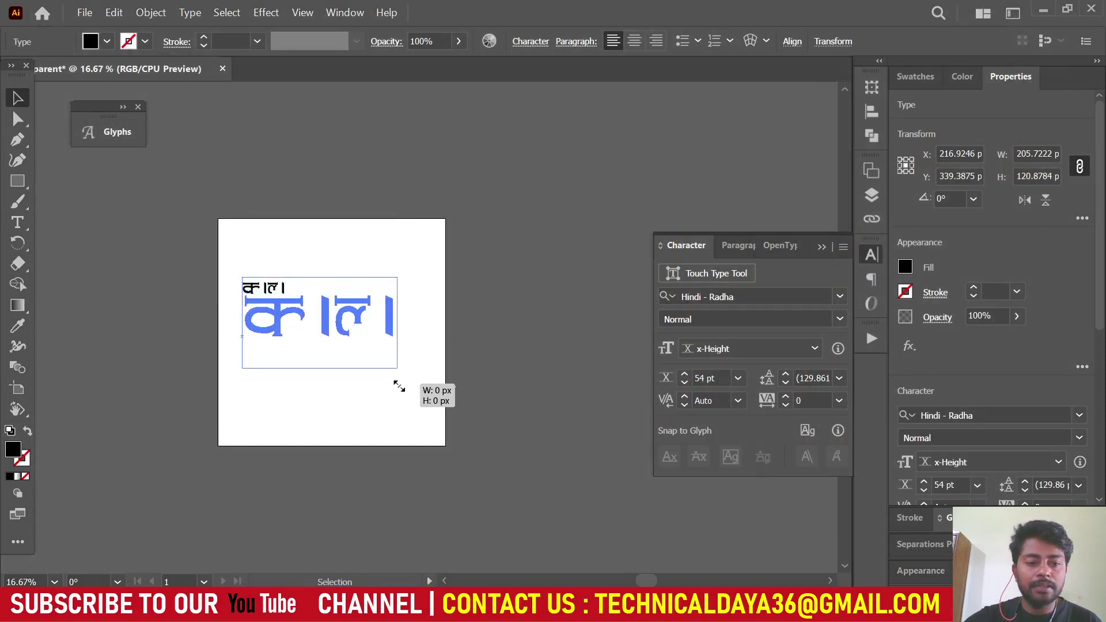
Step: Scale the Devanagari word up much larger and try Helvetica Light on it
drag(287, 304, 407, 373)
key(ctrl+plus)
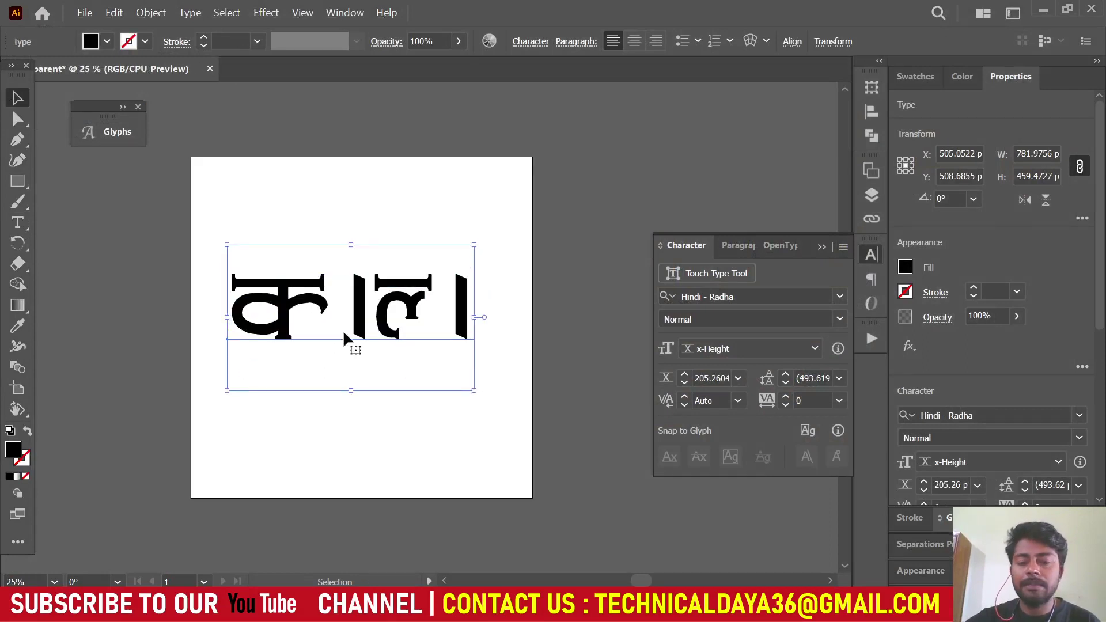
click(839, 297)
scroll(746, 397, up, 3)
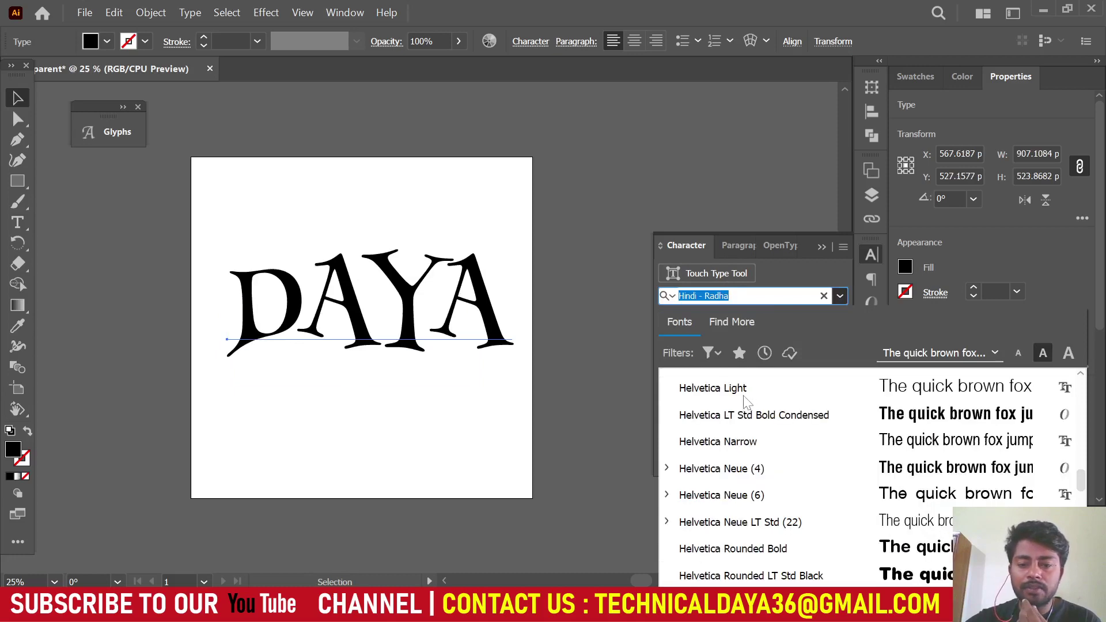
click(746, 392)
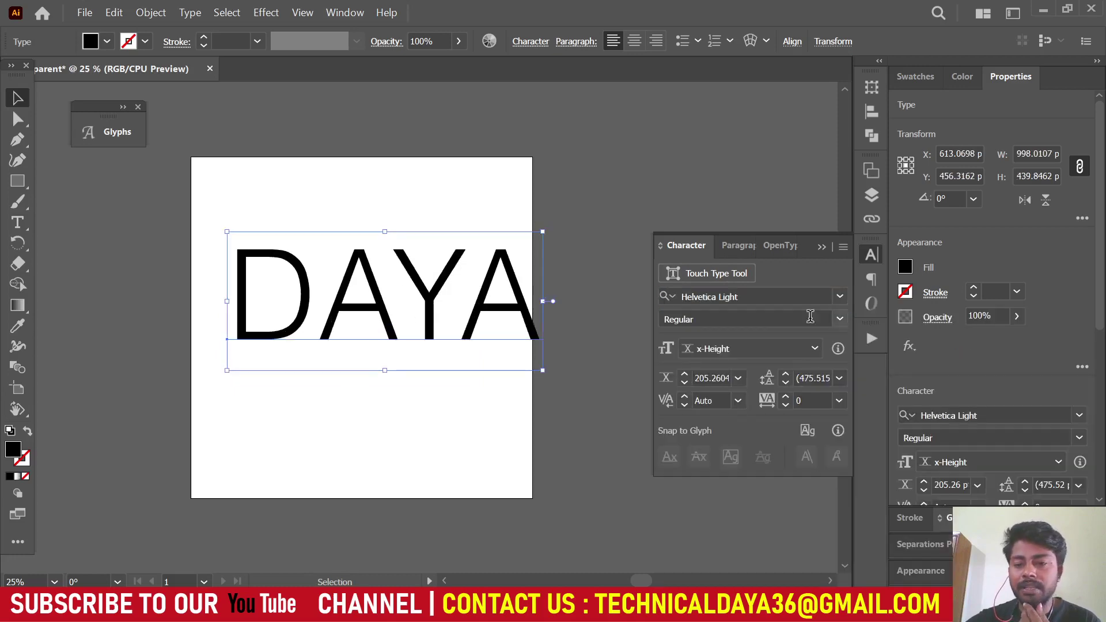
Step: Preview the 'hindi' fonts on the word and apply Hindi-8
click(813, 298)
text(hindi)
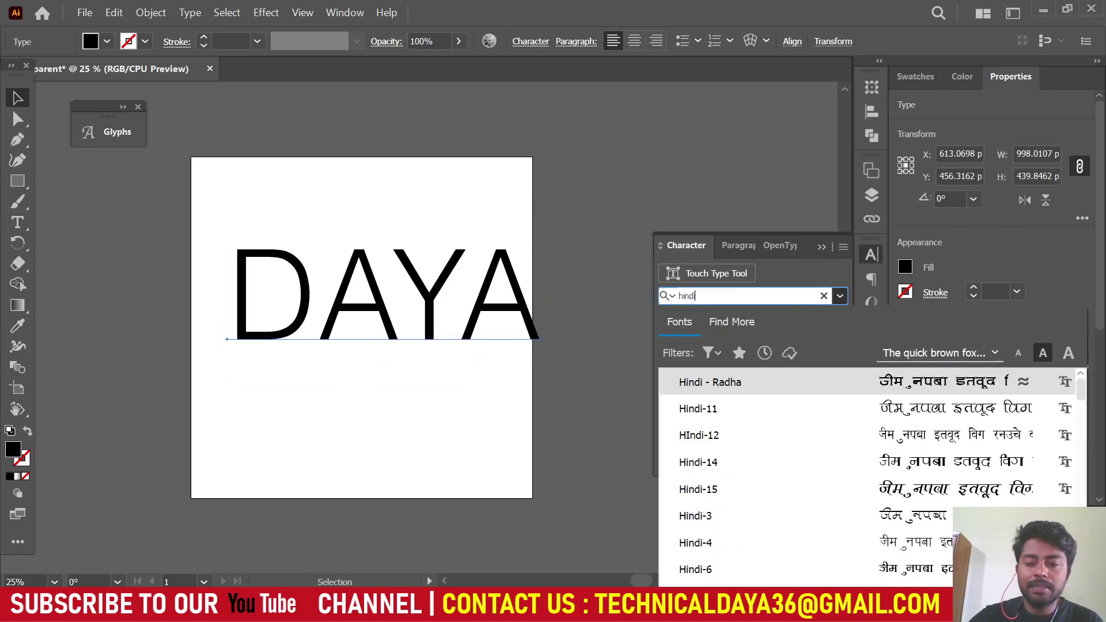
key(Down)
key(Down)
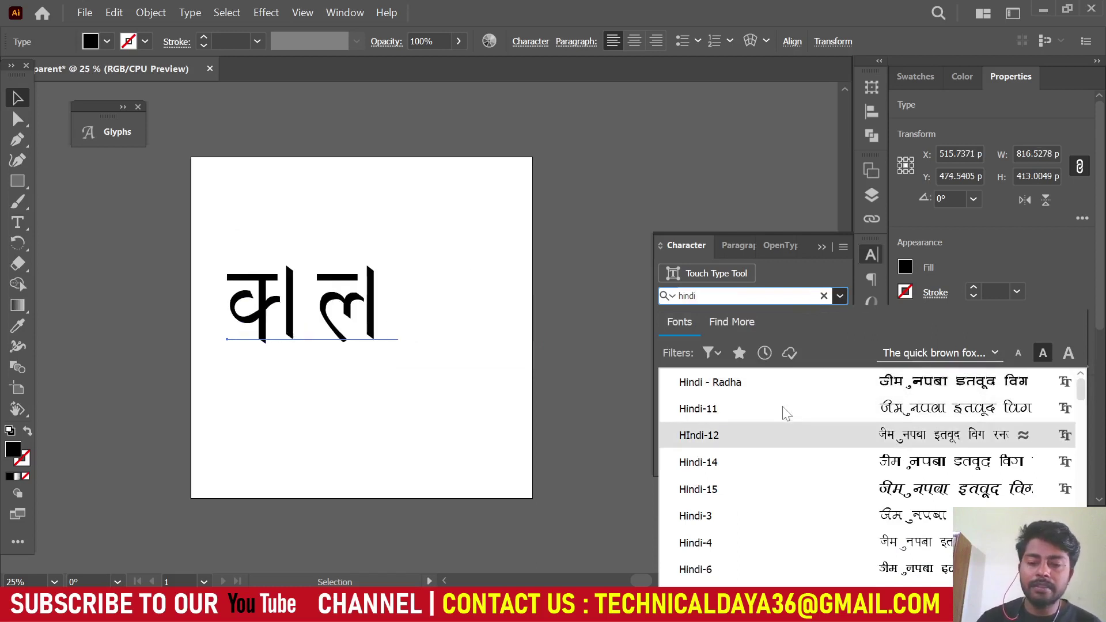
key(Down)
key(Down)
key(Down)
key(Down)
key(Down)
key(Down)
key(Down)
key(Down)
key(Down)
key(Down)
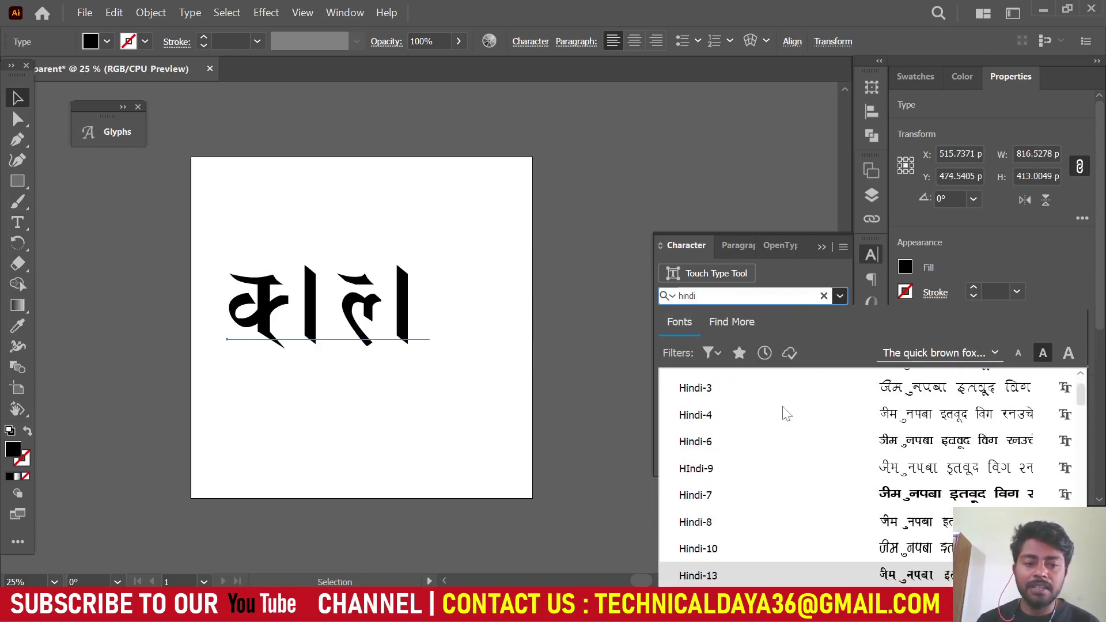
key(Down)
key(Down)
key(Down)
key(Down)
key(Down)
key(Up)
key(Up)
key(Up)
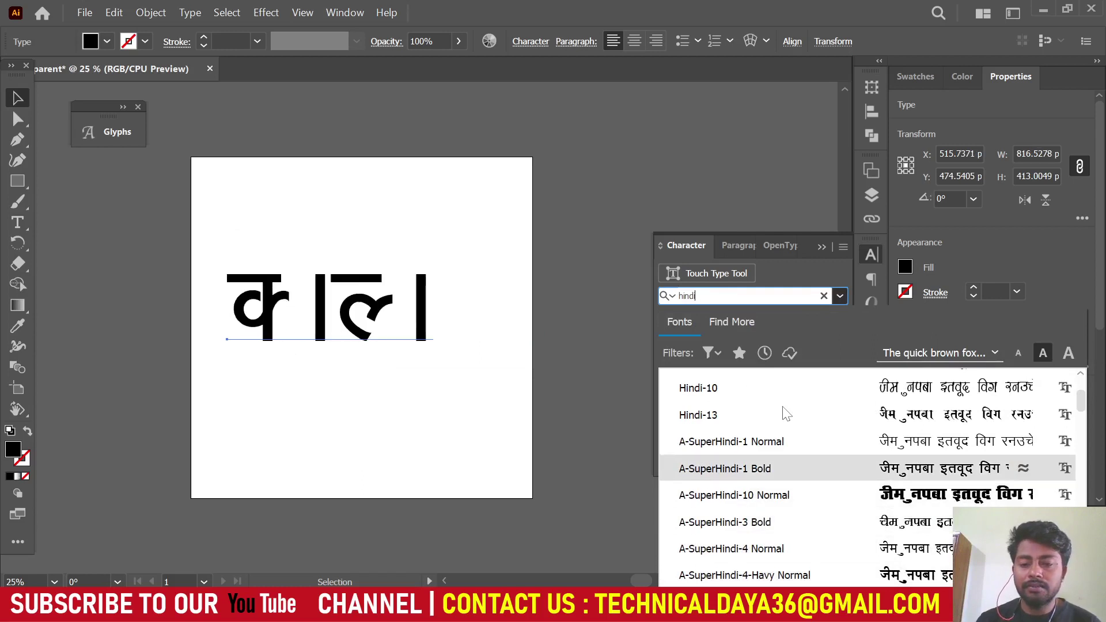
key(Up)
key(Up)
key(Up)
key(Up)
key(Down)
key(Down)
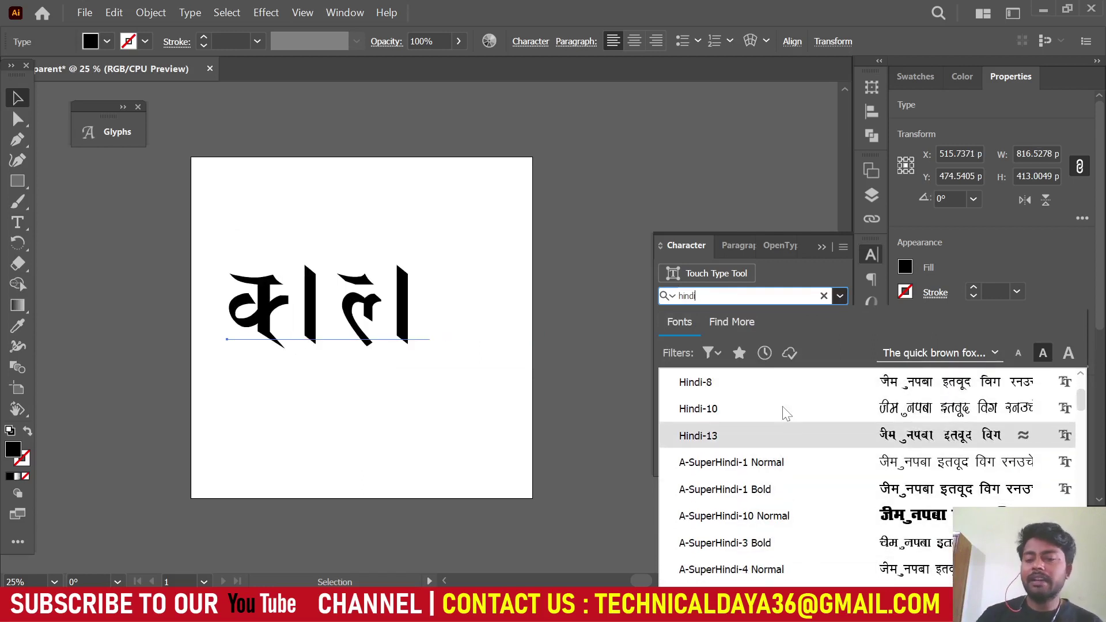
click(748, 383)
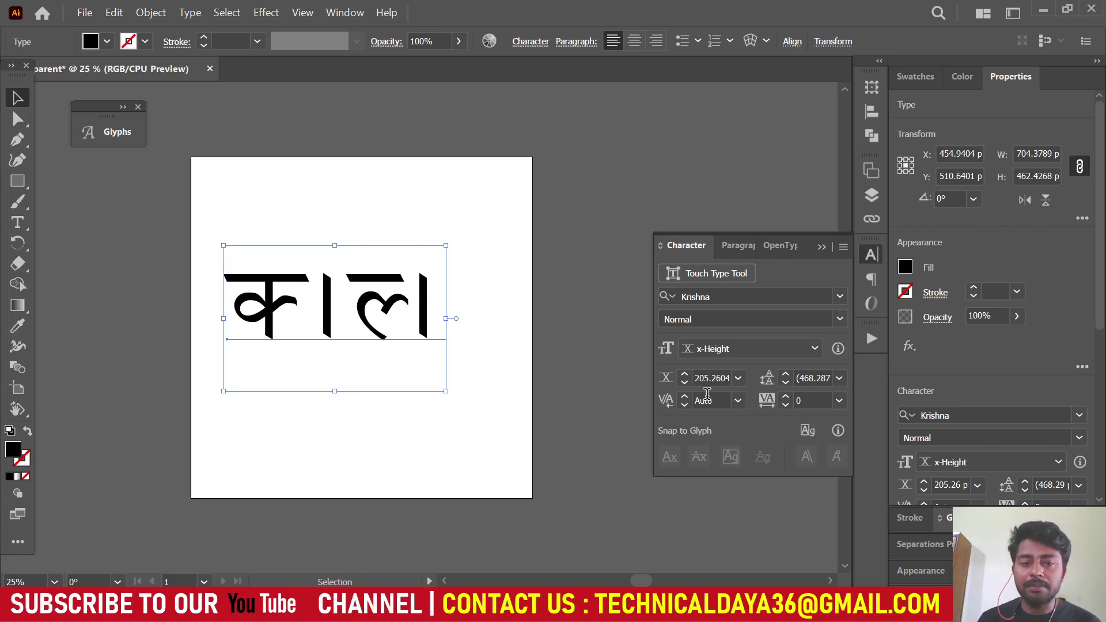
Step: Select the whole Devanagari word and try replacement letters d, s and j
double_click(370, 367)
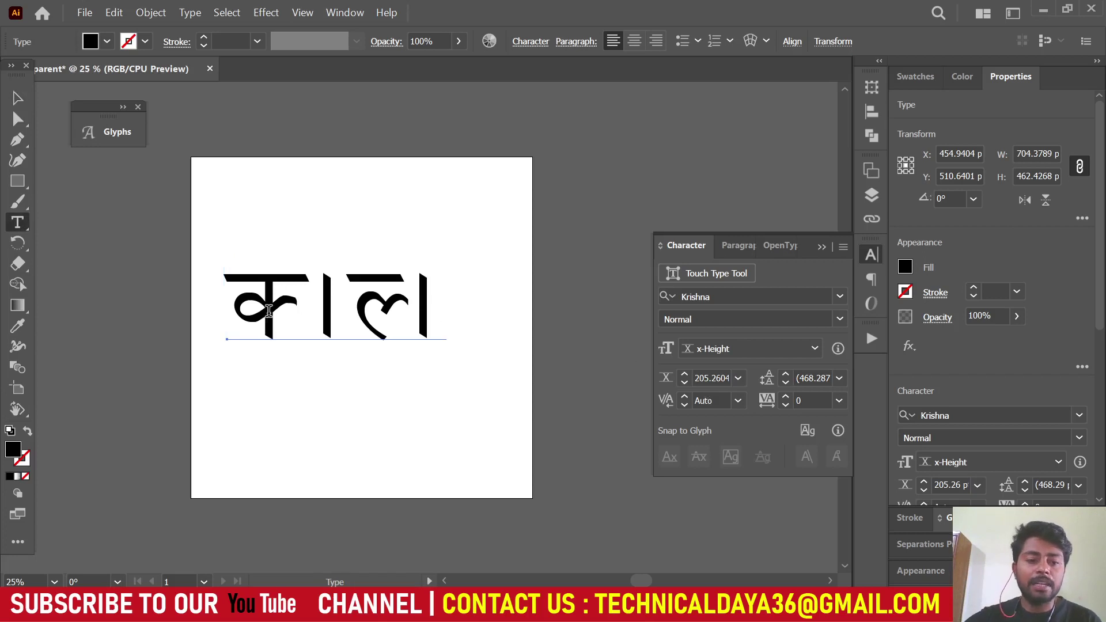
drag(237, 301, 536, 318)
text(d)
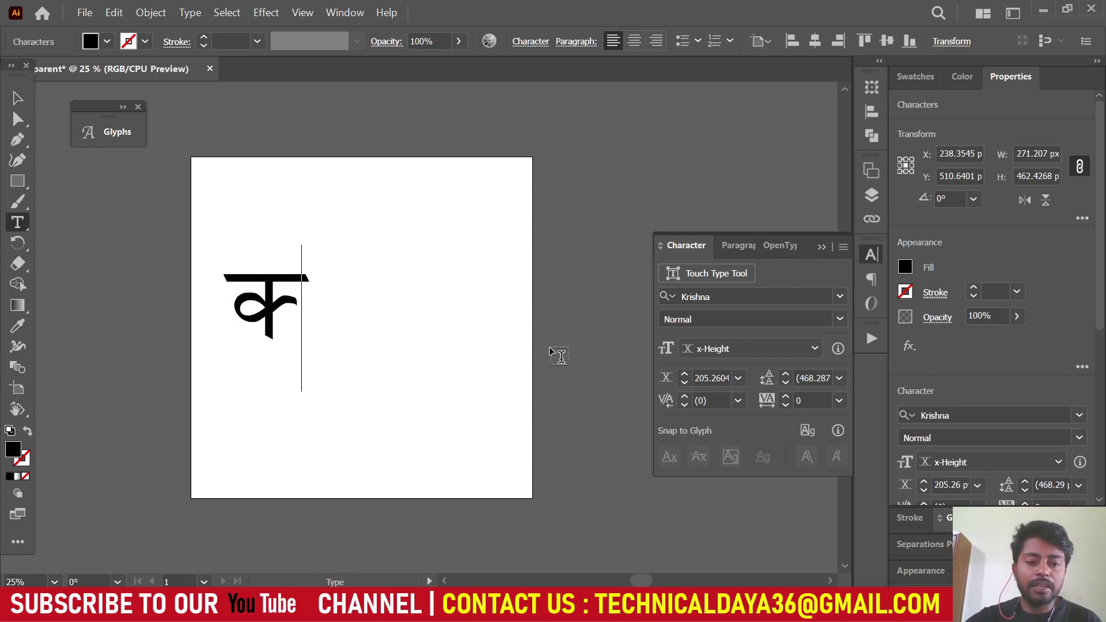
key(BackSpace)
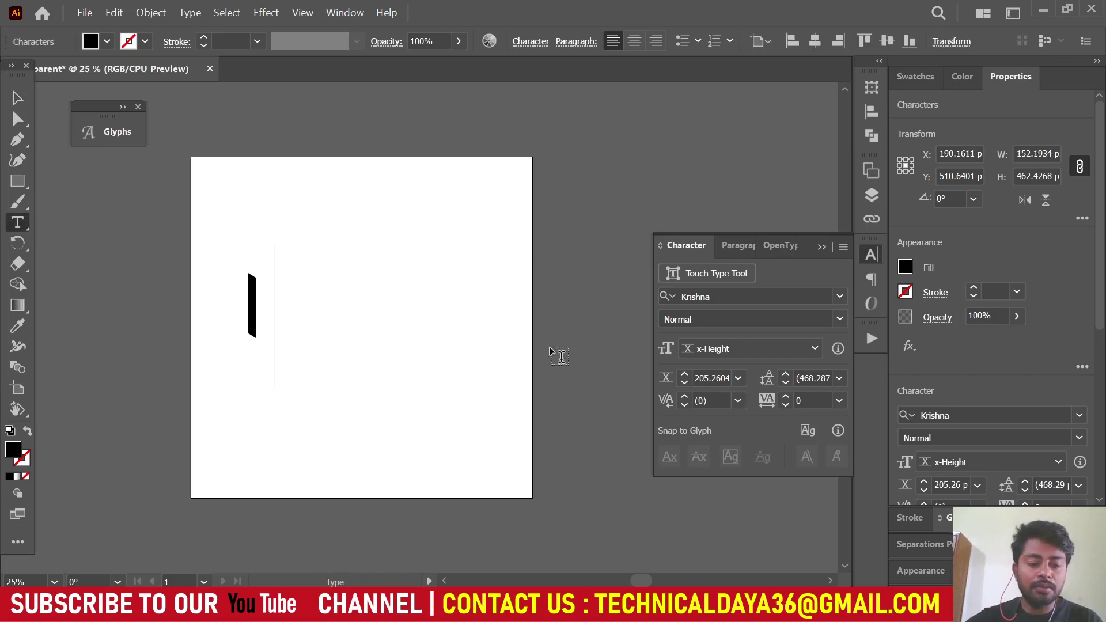
text(s)
key(BackSpace)
text(j)
key(BackSpace)
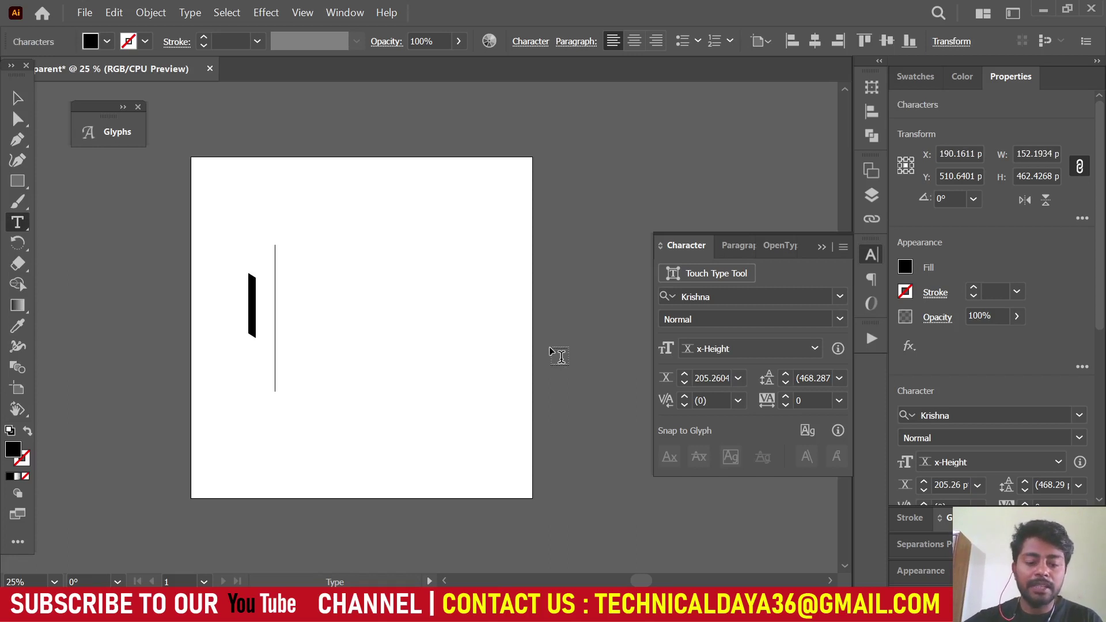
Step: Trim the text down to the single letter क, select it, and switch to Chrome
key(BackSpace)
text(/)
key(BackSpace)
text(Dk)
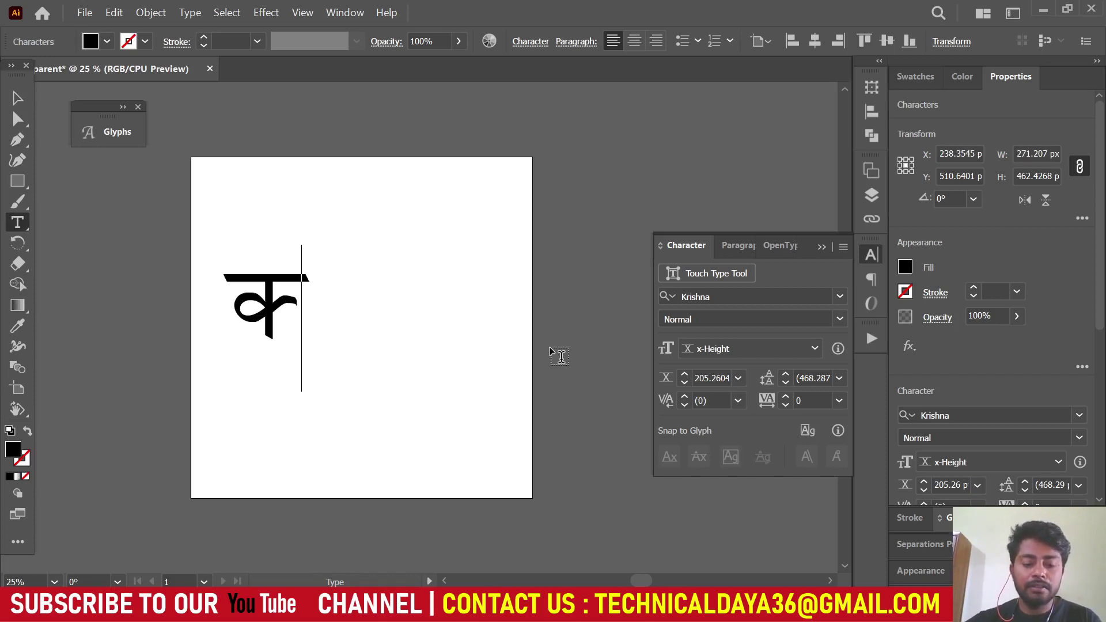
text(G)
key(BackSpace)
key(ctrl+a)
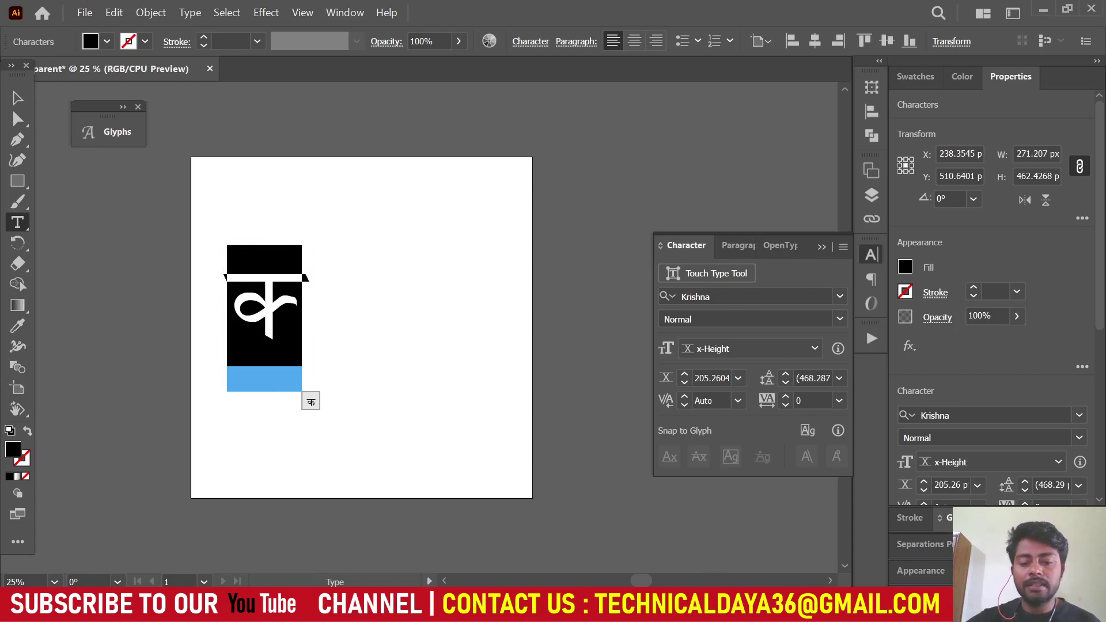
key(alt+Tab)
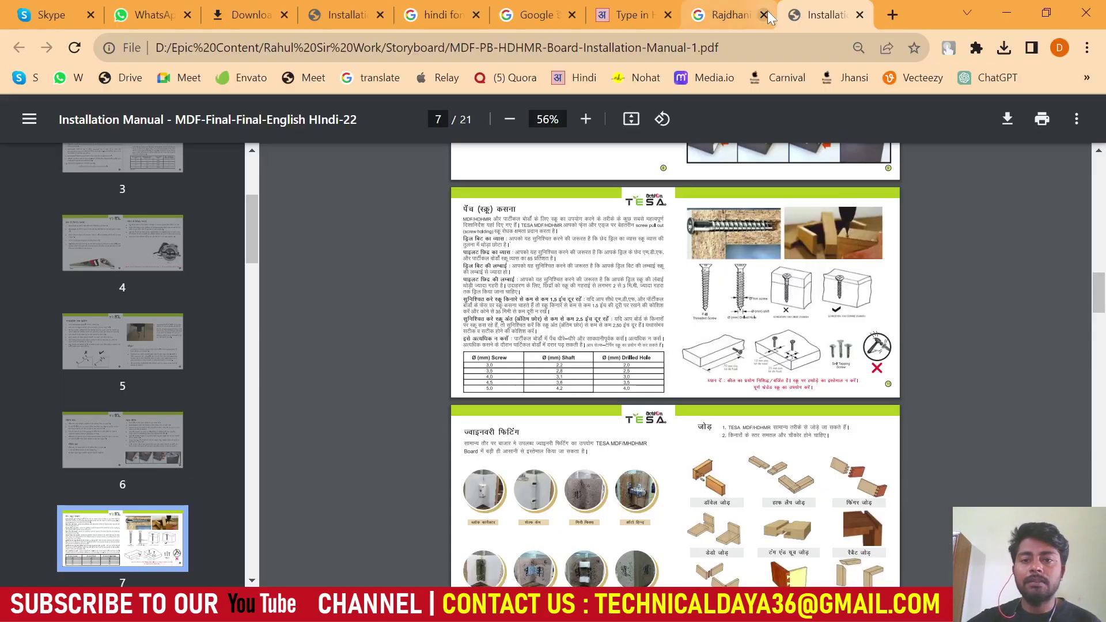
Step: Close the Google search, Hindi typing, font-search and manual tabs, leaving a new blank tab
click(633, 15)
click(572, 15)
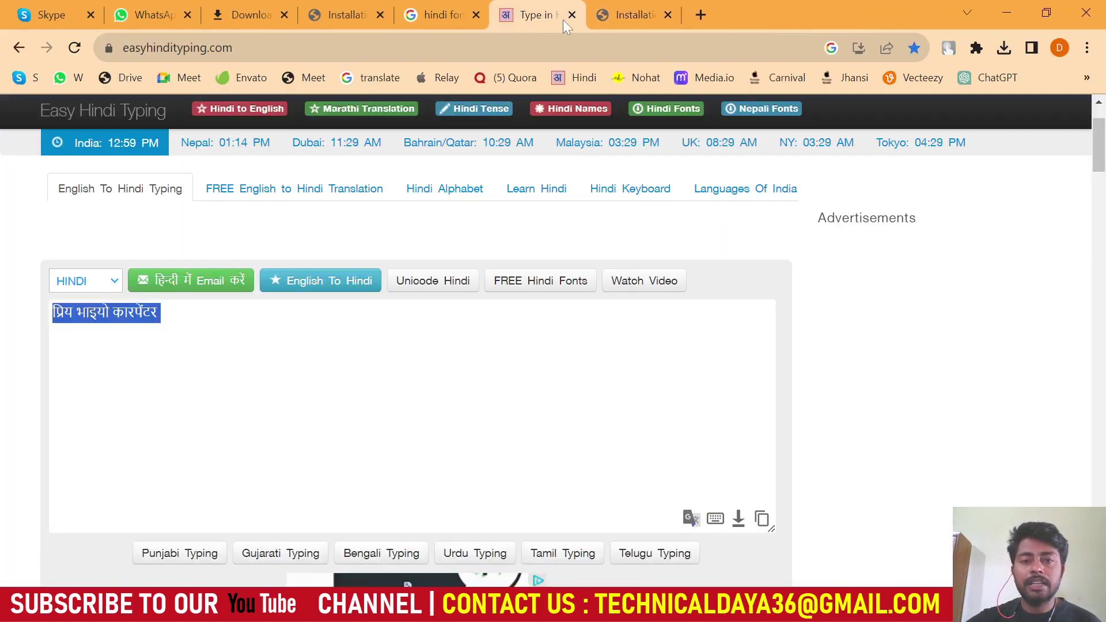
click(645, 15)
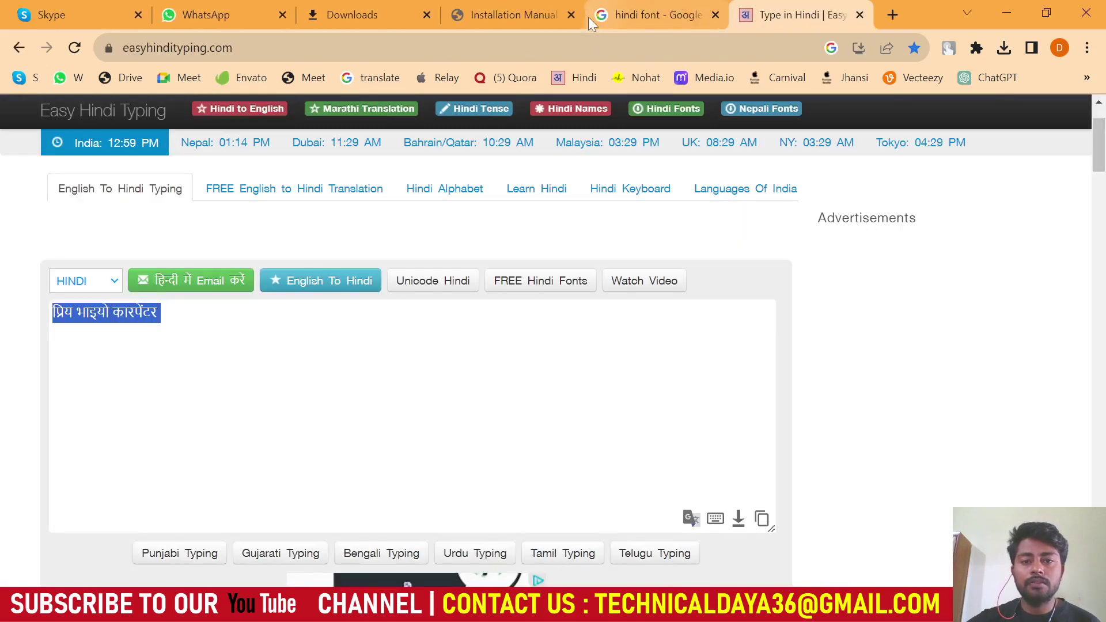
click(859, 15)
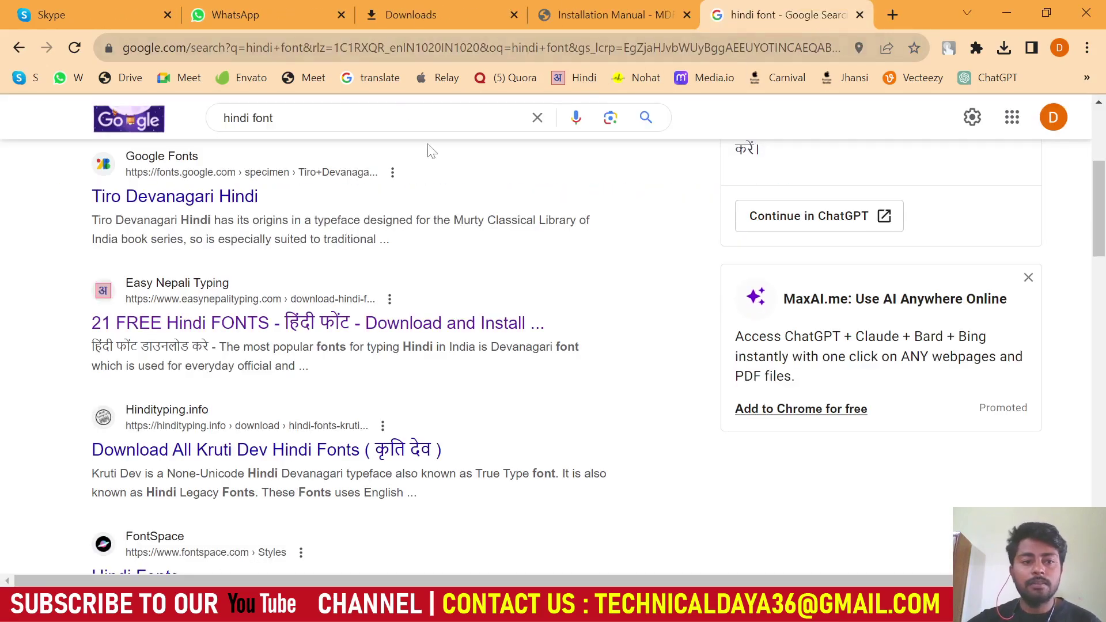
click(859, 15)
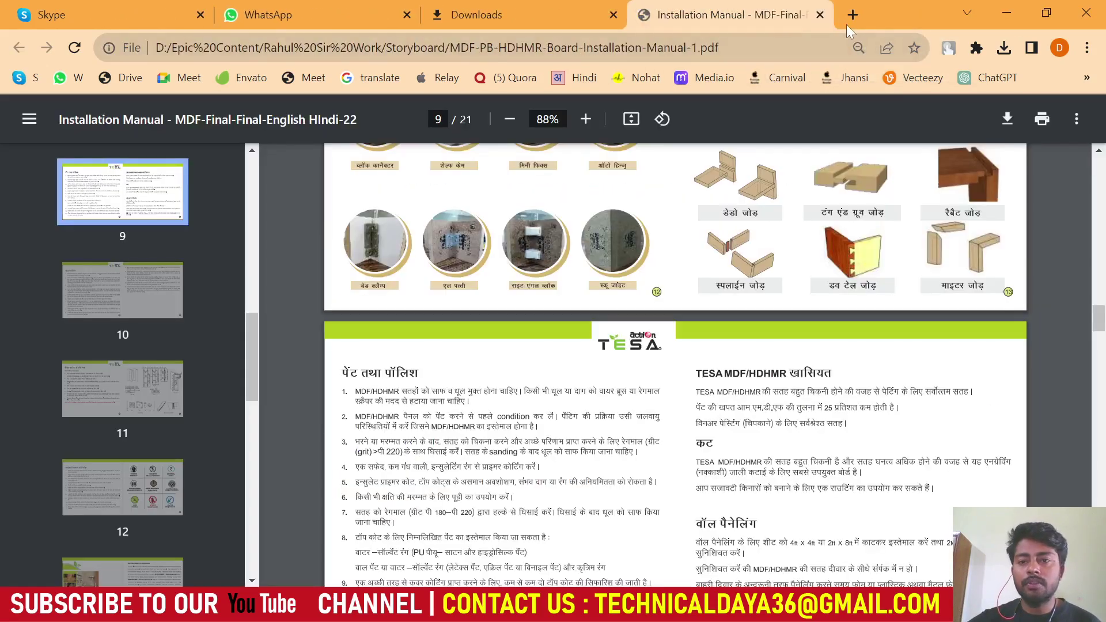
click(824, 15)
click(646, 15)
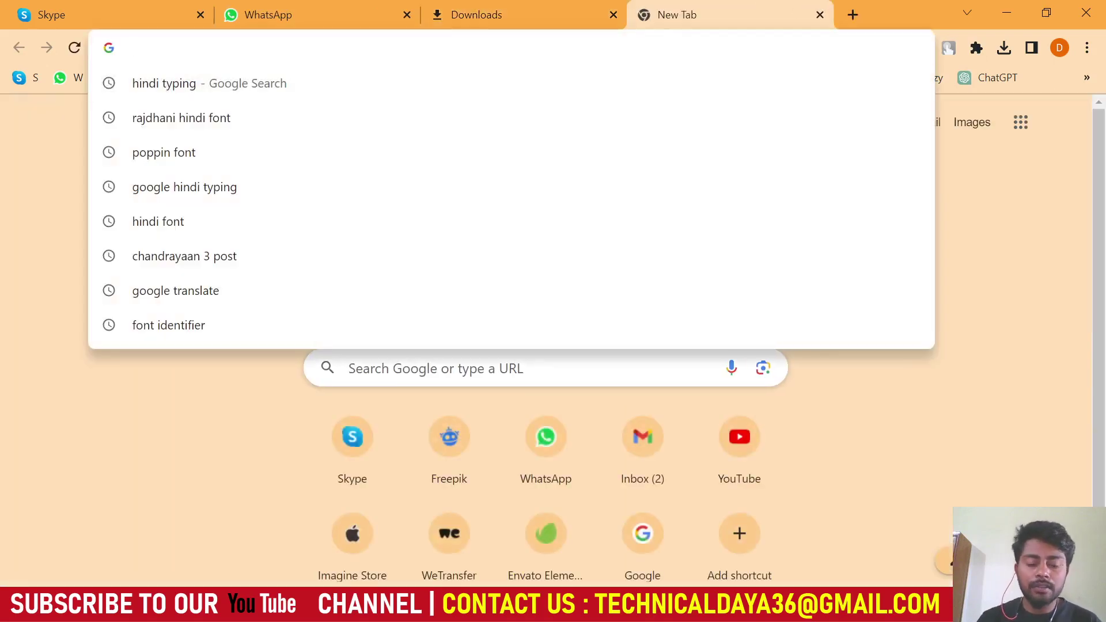
Step: Search 'google hindi typing', open Google Input Tools and type daya to produce दया
text(google)
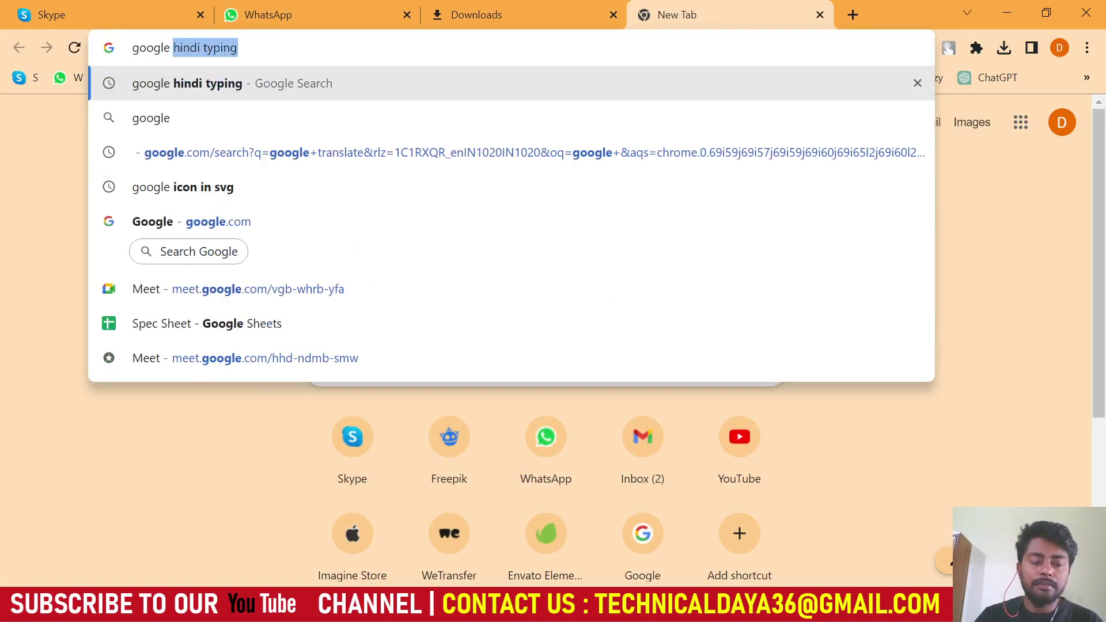
key(Return)
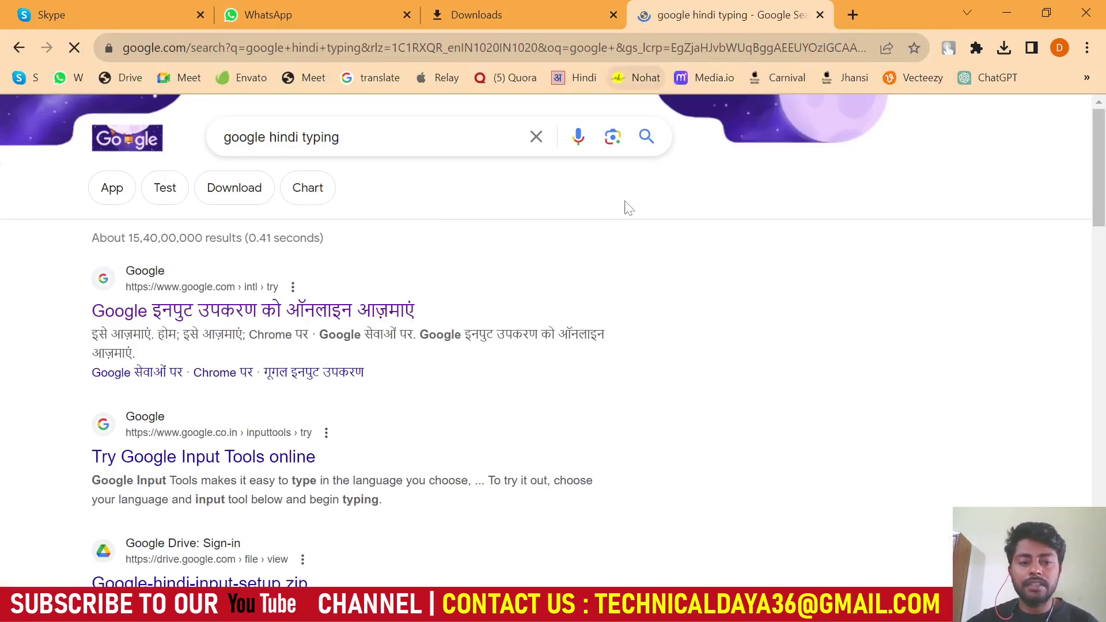
click(271, 316)
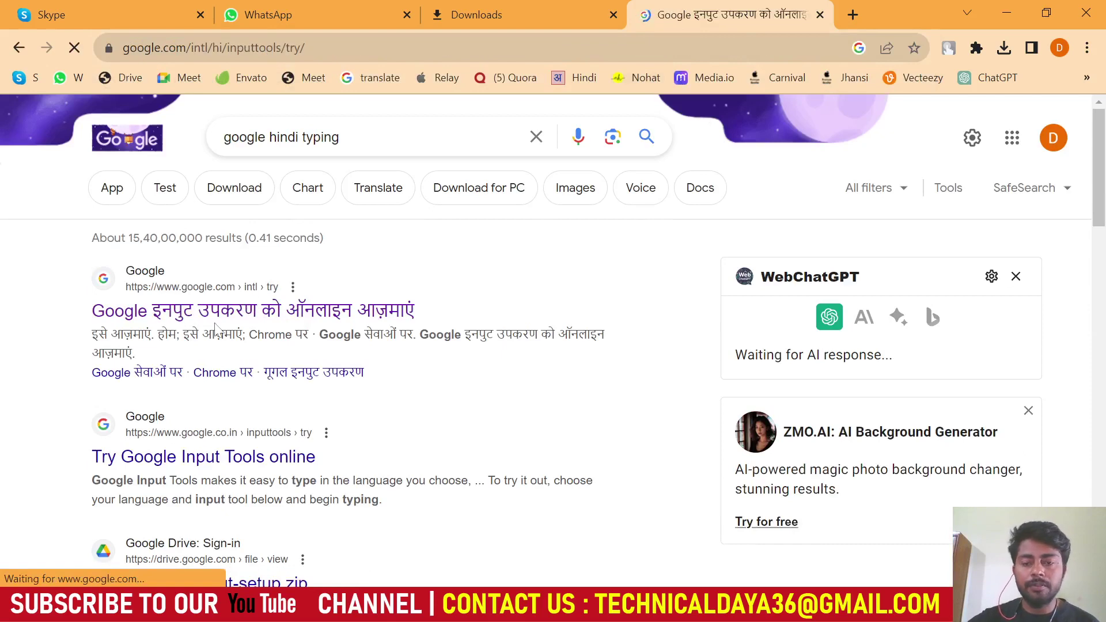
click(221, 324)
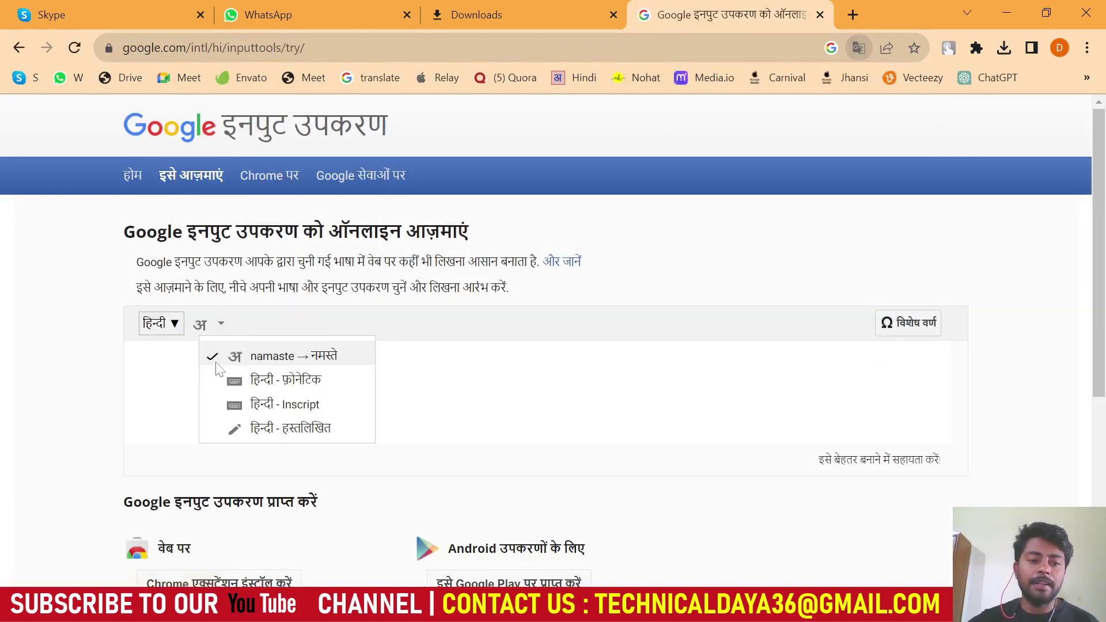
click(217, 363)
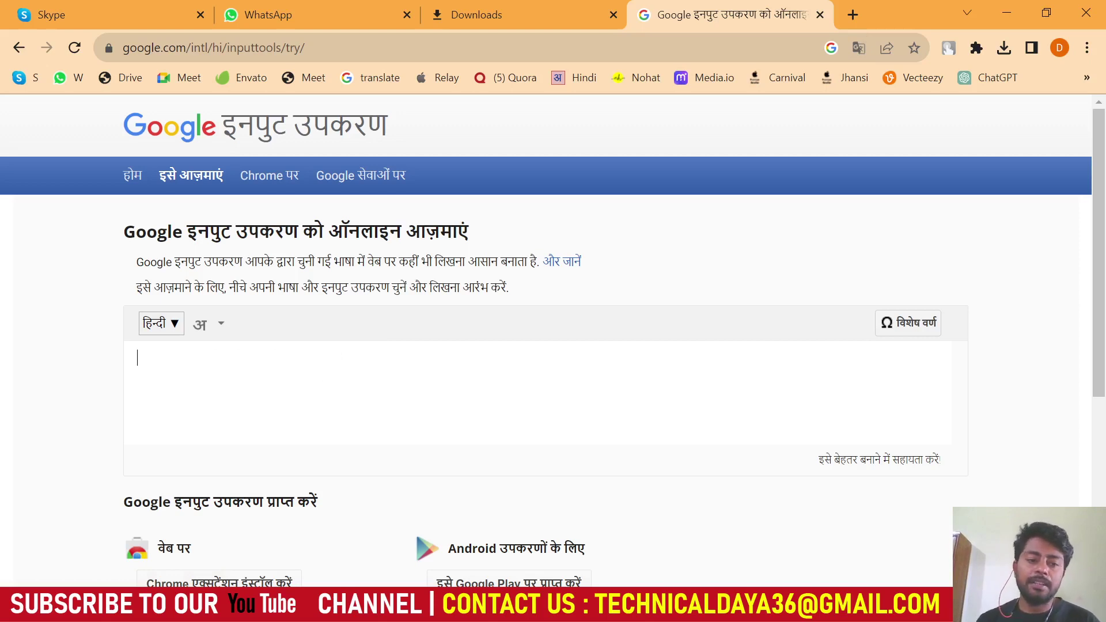
text(daya)
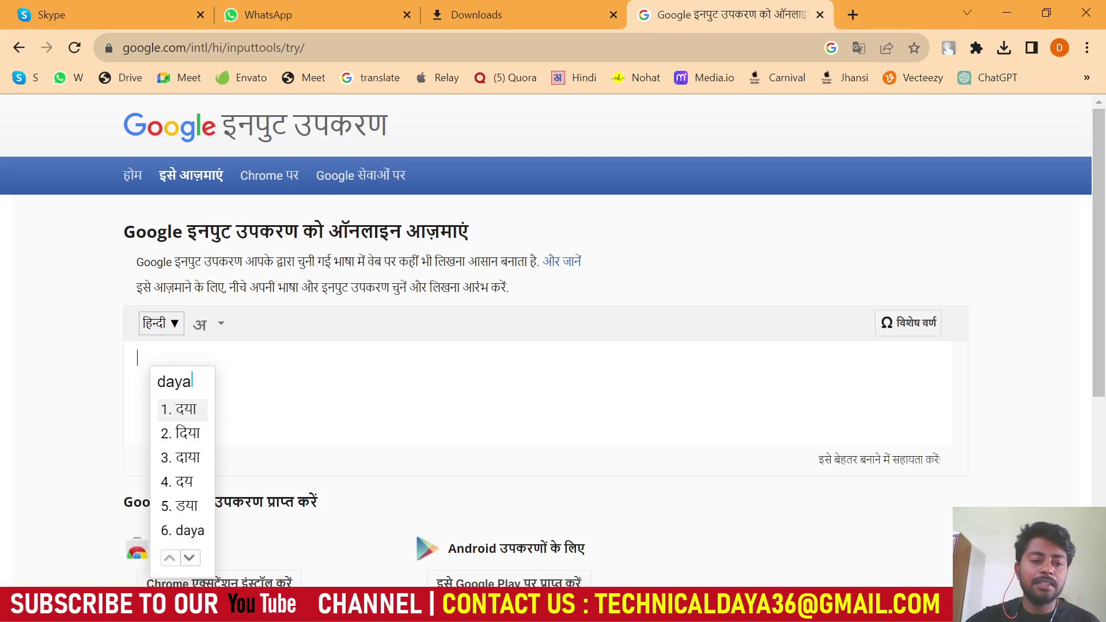
click(185, 410)
key(ctrl+a)
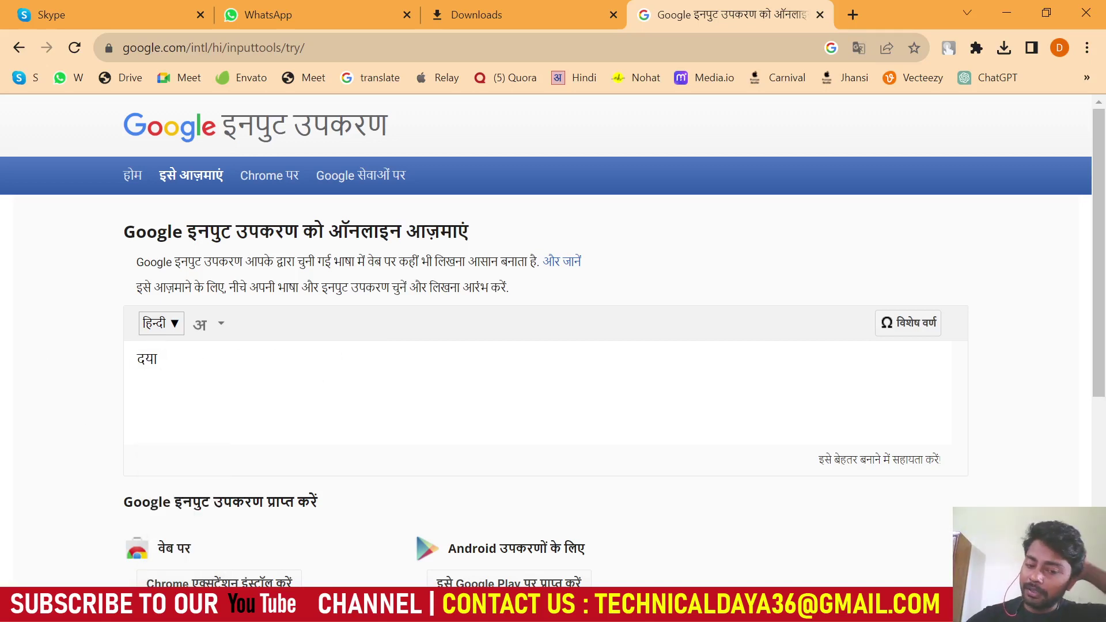
Step: Retype काला in Illustrator, then select दया in Input Tools and copy it back
key(alt+Tab)
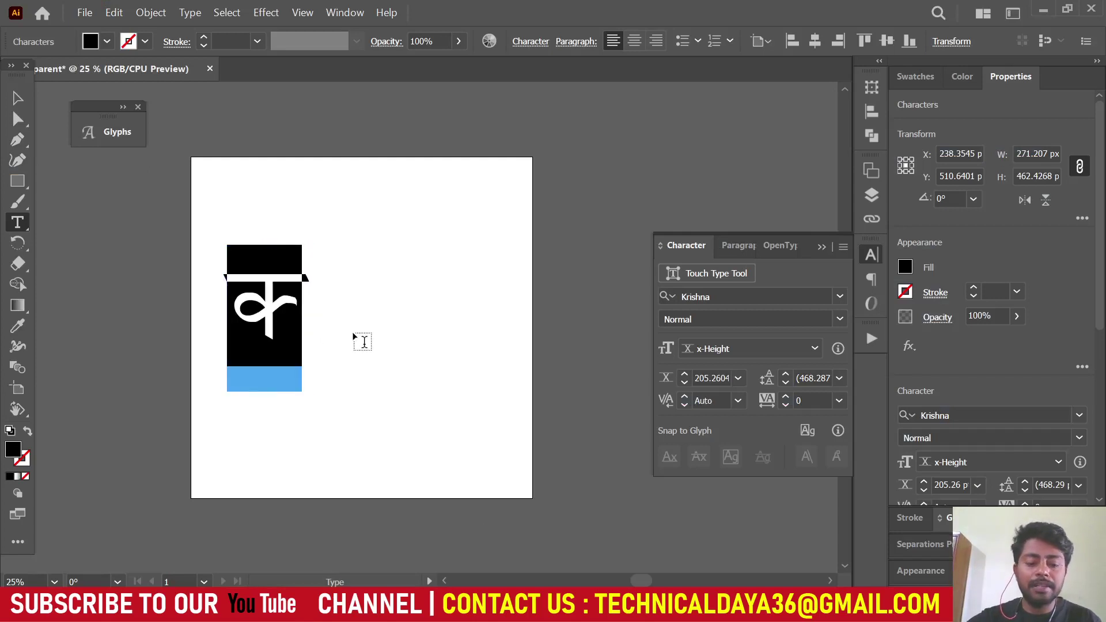
text(काला)
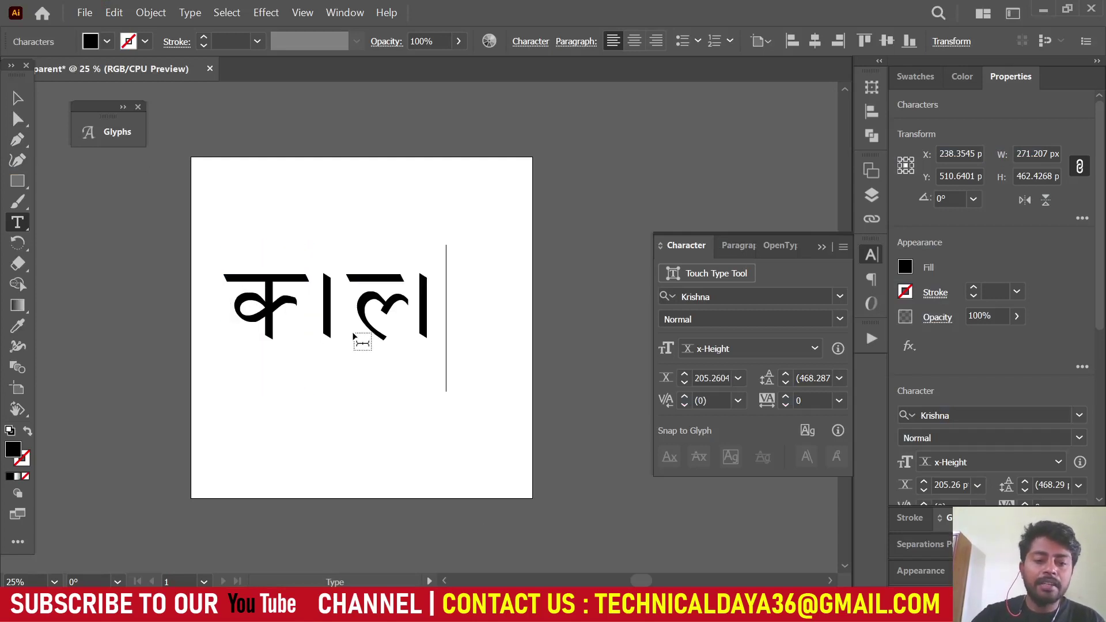
key(ctrl+a)
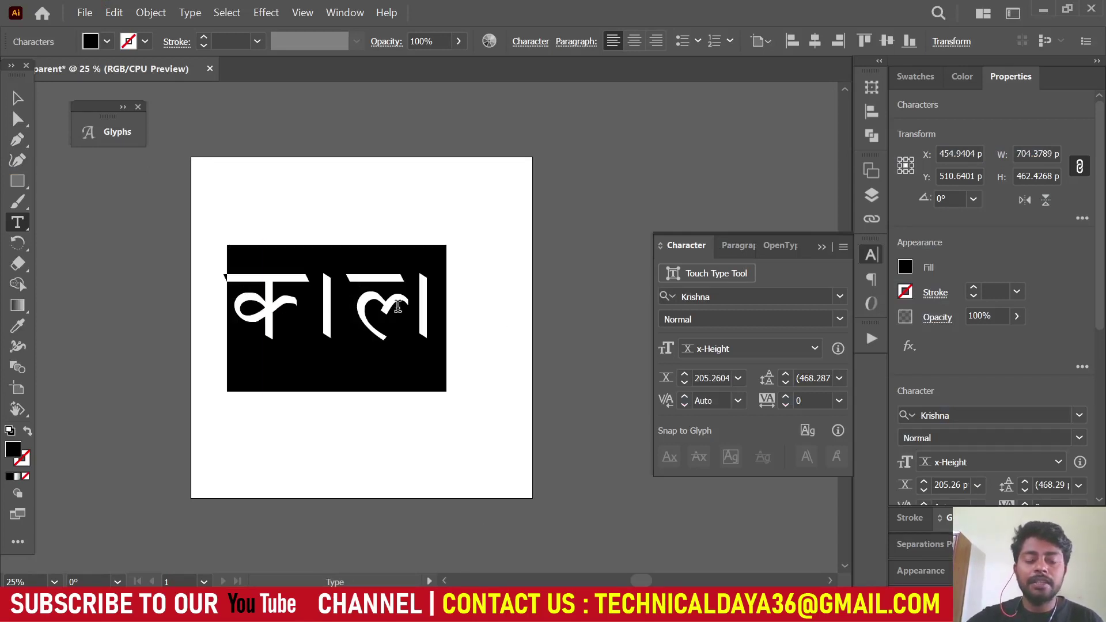
key(alt+Tab)
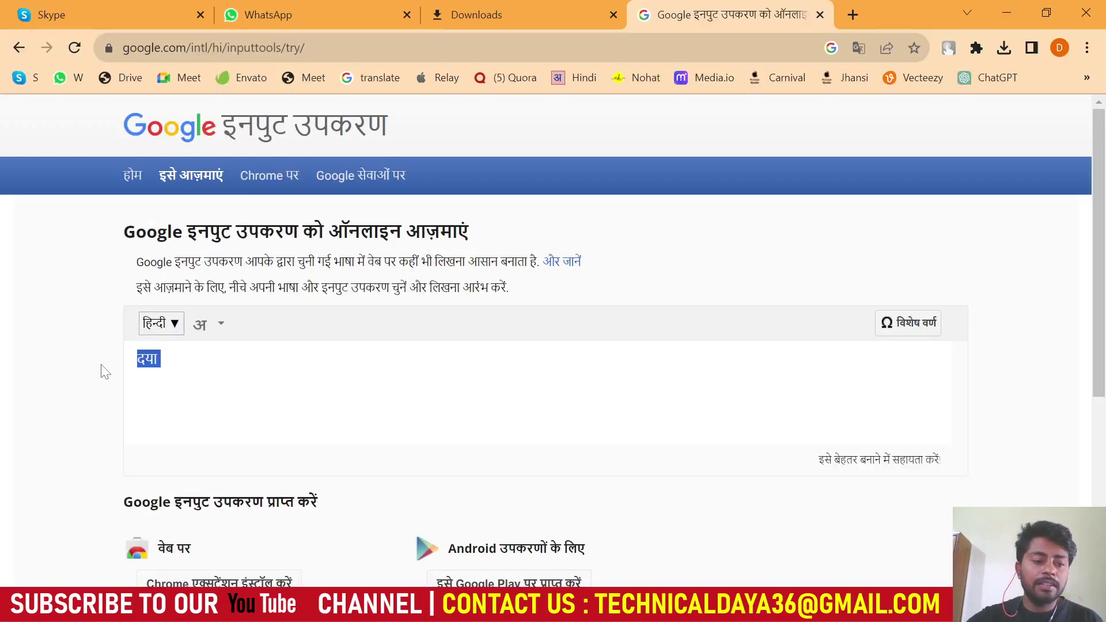
drag(173, 340, 102, 371)
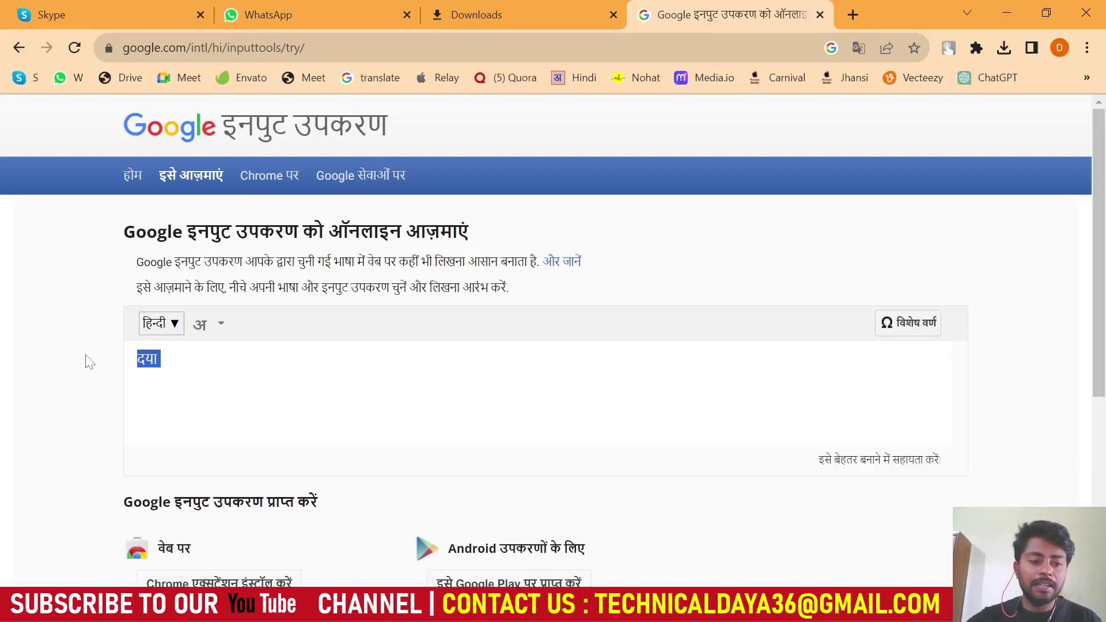
key(alt+Tab)
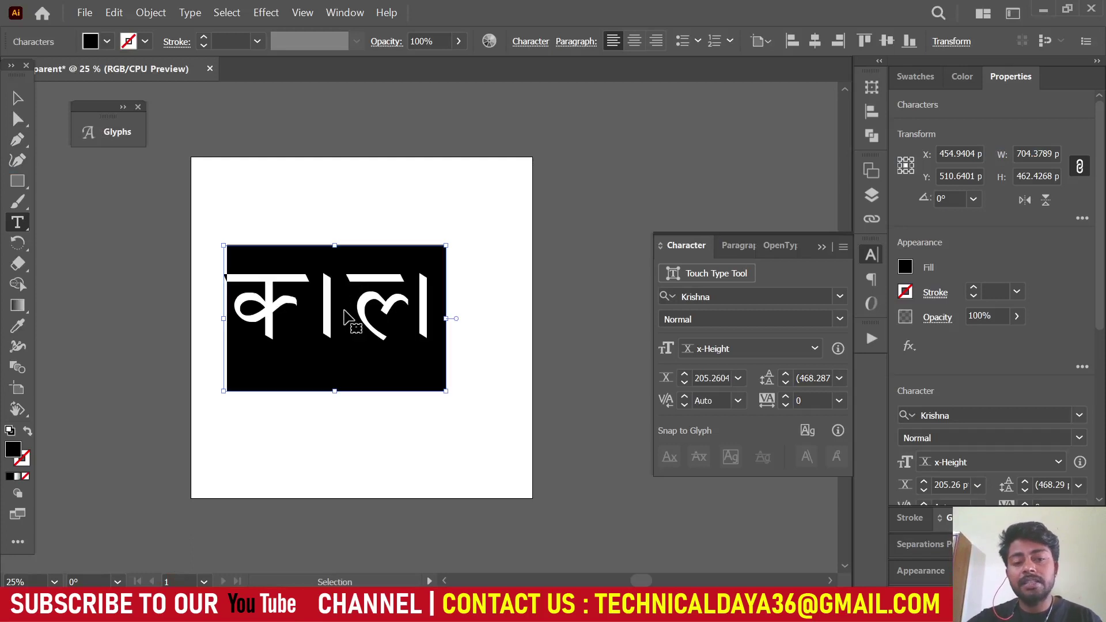
Step: Paste दया over काला, then select the three resulting boxes and paste over them again
key(ctrl+v)
scroll(323, 323, down, 1)
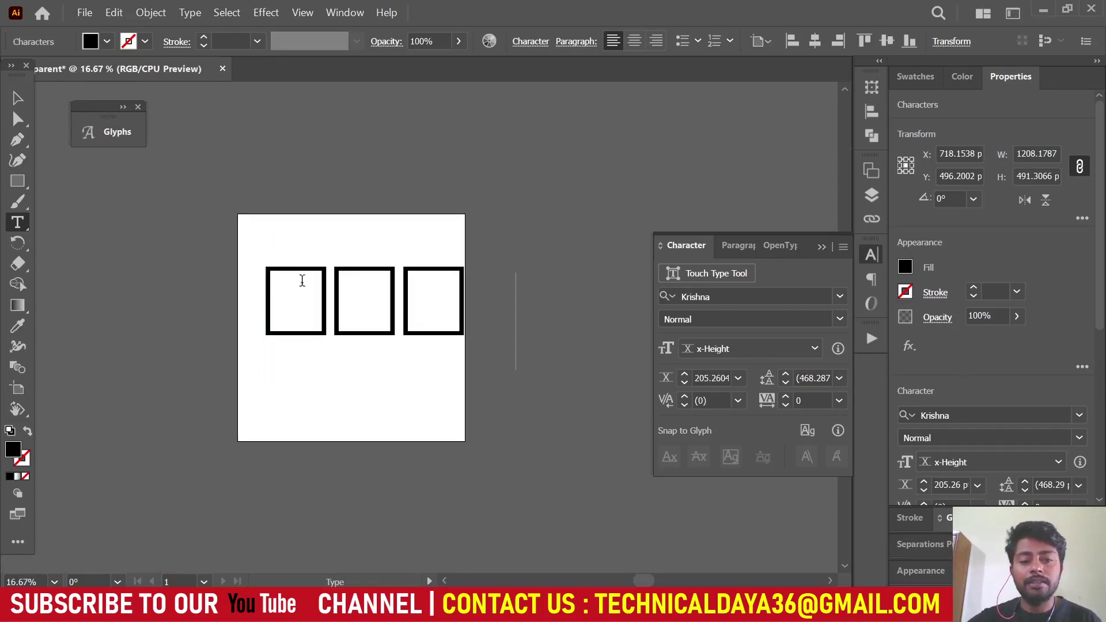
drag(299, 296, 432, 316)
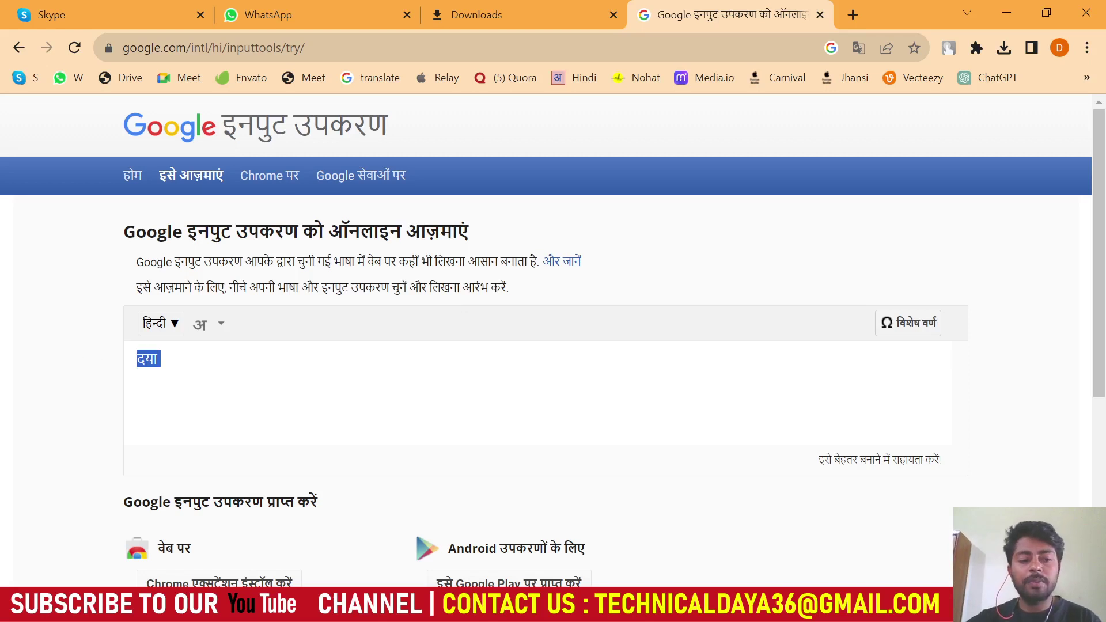
key(ctrl+v)
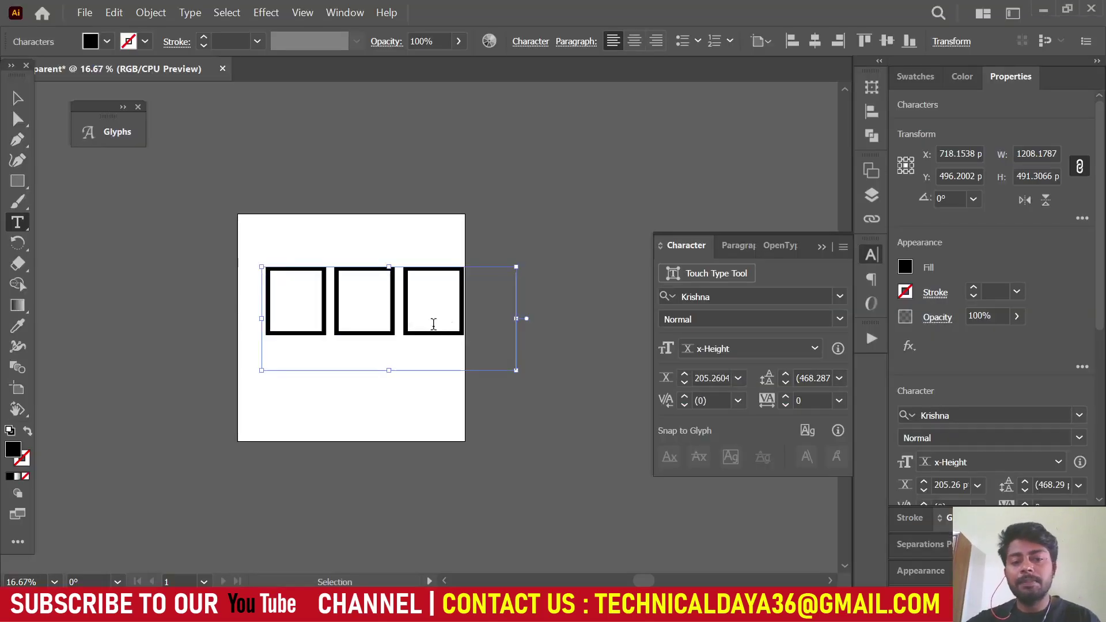
Step: Set the boxed text to Poppins Regular via a 'poppins' search so दया renders
click(478, 330)
key(ctrl+a)
click(786, 296)
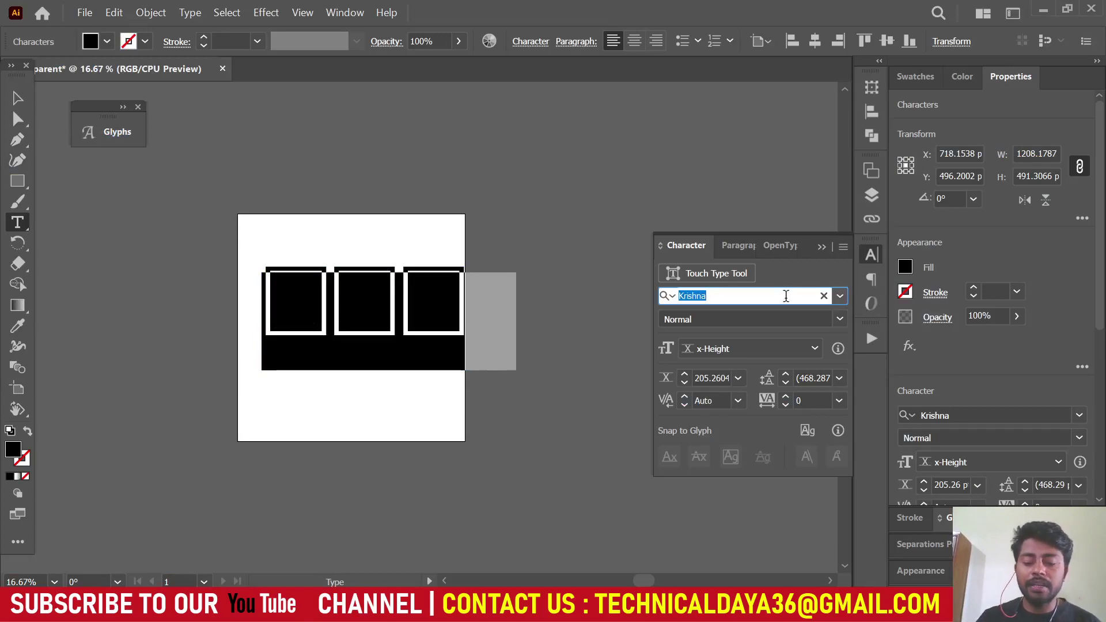
text(poppins)
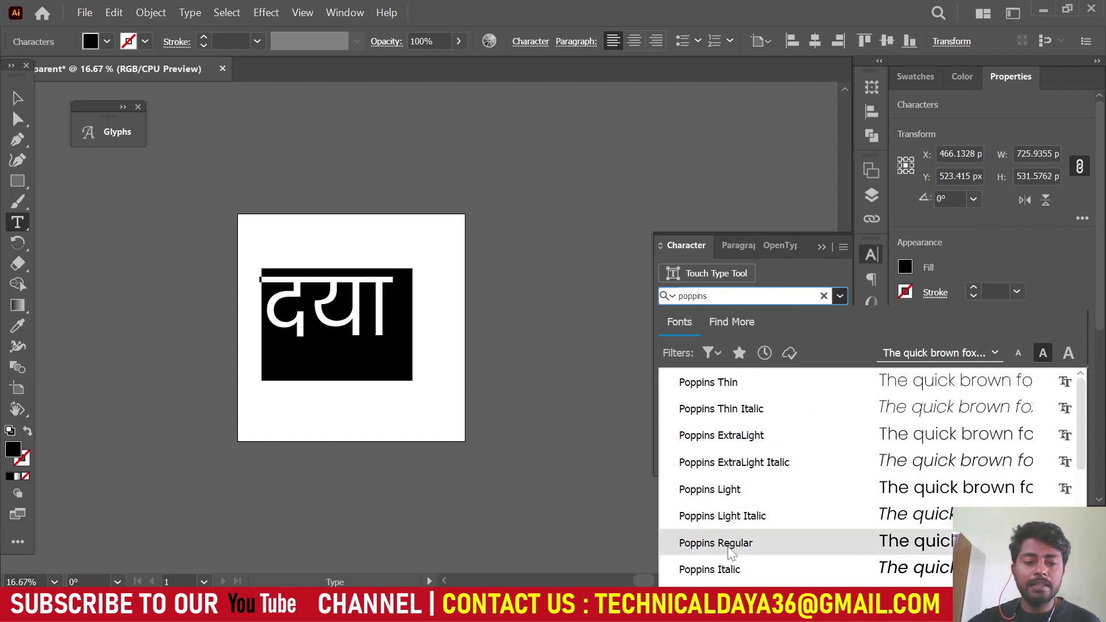
click(731, 544)
Step: Centre the दया text horizontally and vertically on the artboard, then reselect it
click(17, 100)
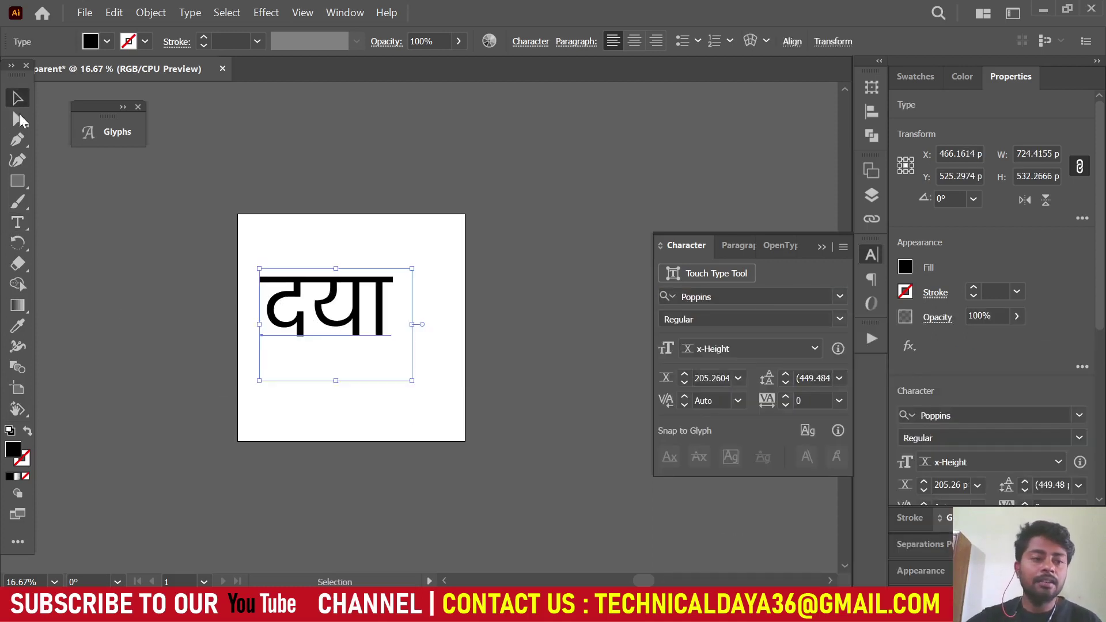
drag(366, 315, 399, 293)
click(257, 230)
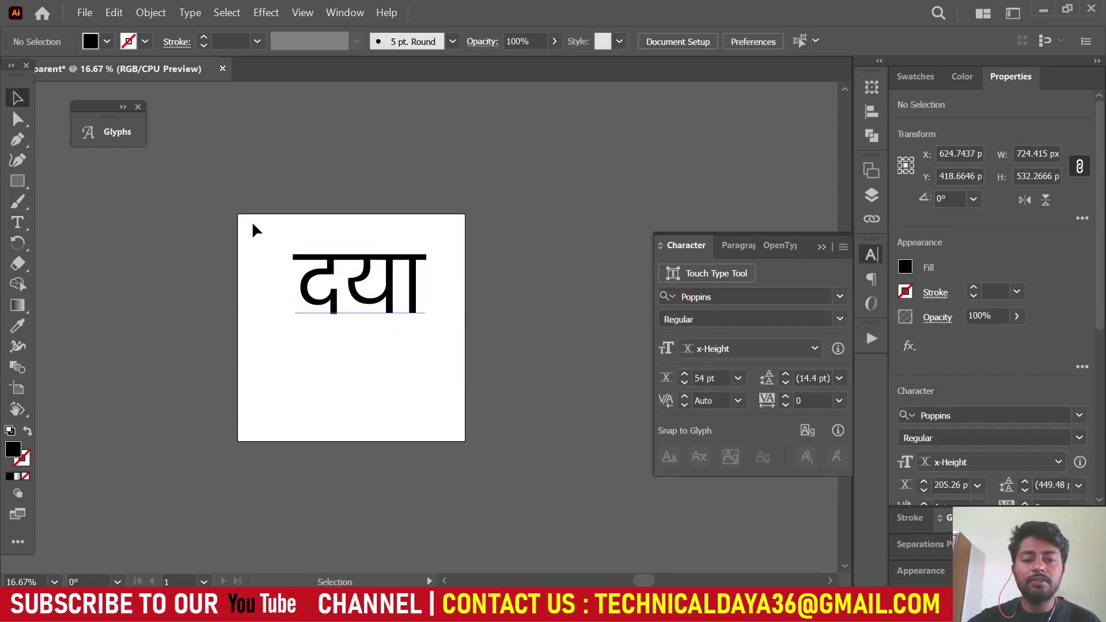
click(346, 293)
click(792, 42)
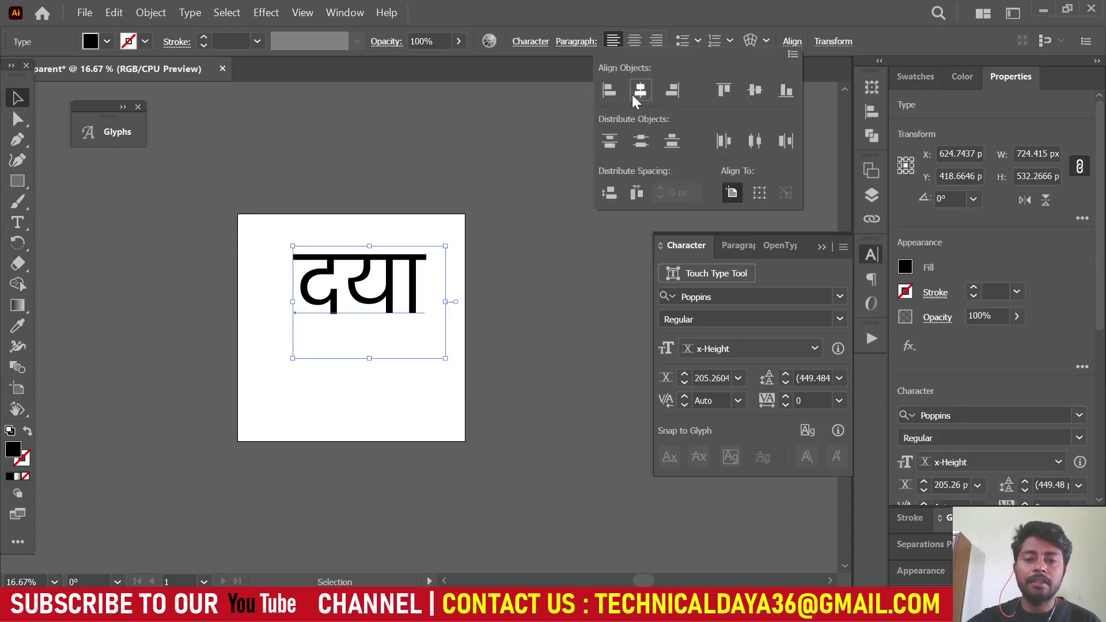
click(636, 97)
click(755, 91)
scroll(524, 314, right, 2)
click(156, 275)
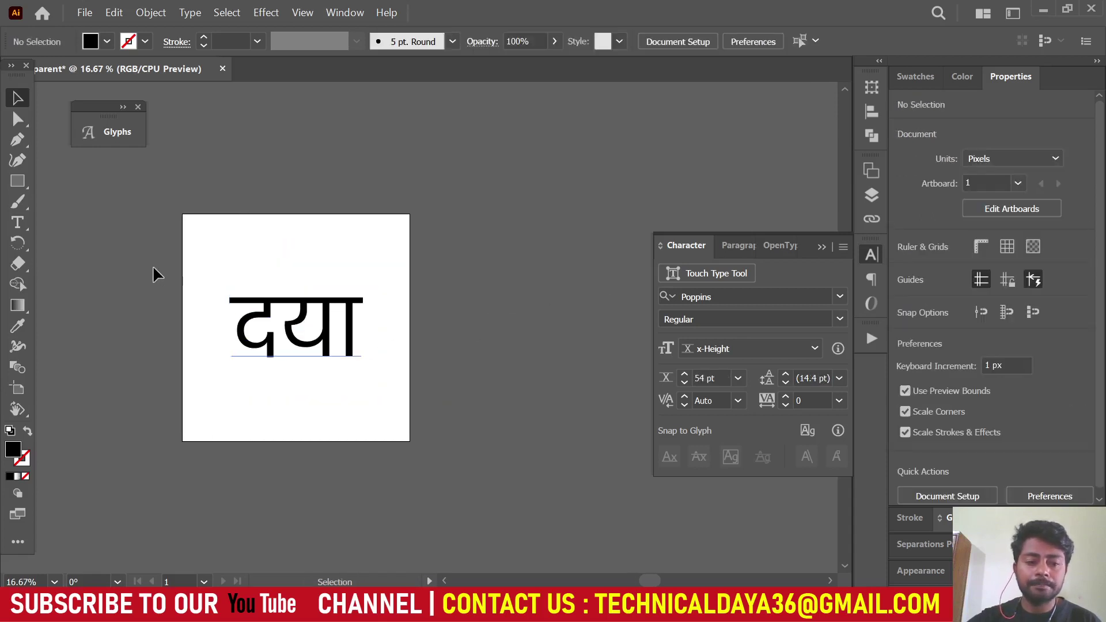
drag(157, 274, 453, 424)
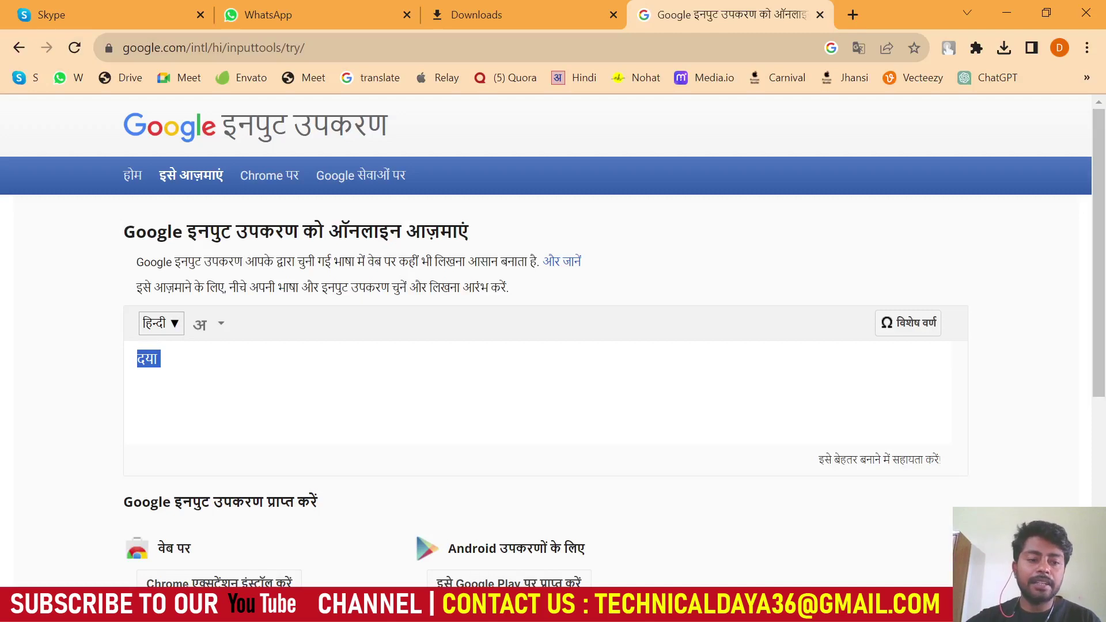
Step: Select the two lines of Hindi introduction text on the Google Input Tools page
key(Right)
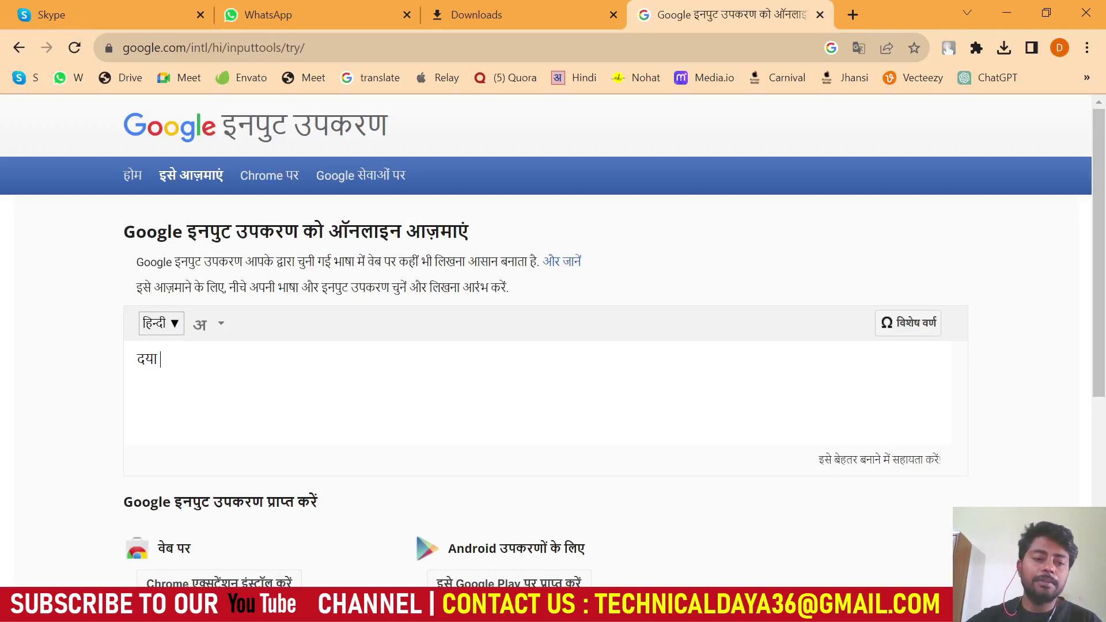
drag(174, 261, 522, 286)
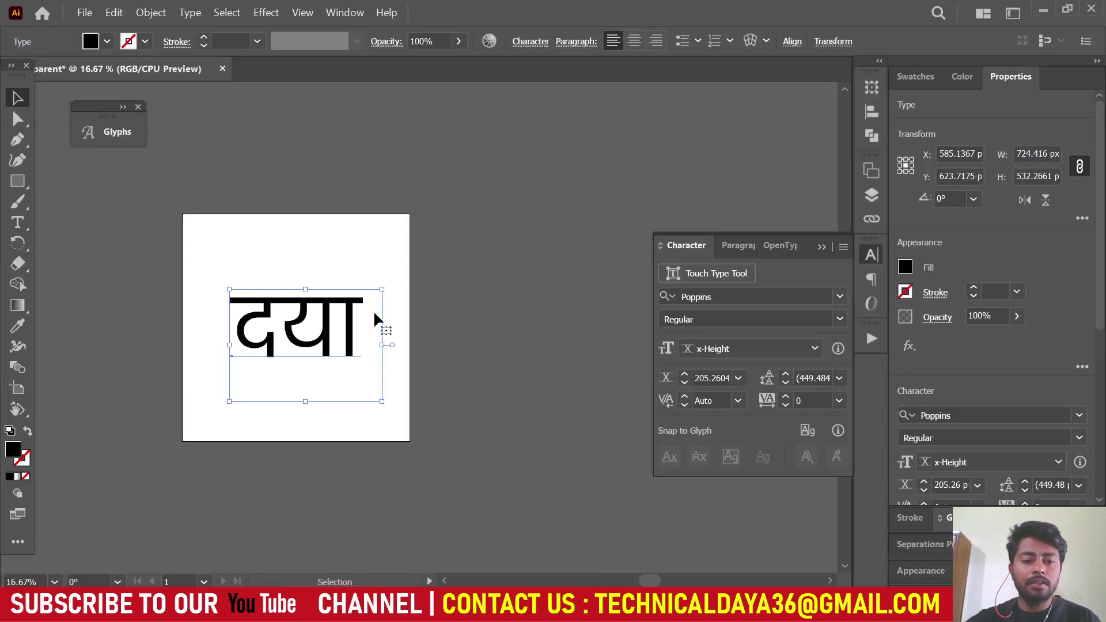
Step: Paste the copied Hindi introduction over दया and shift the text block left
double_click(303, 336)
key(ctrl+v)
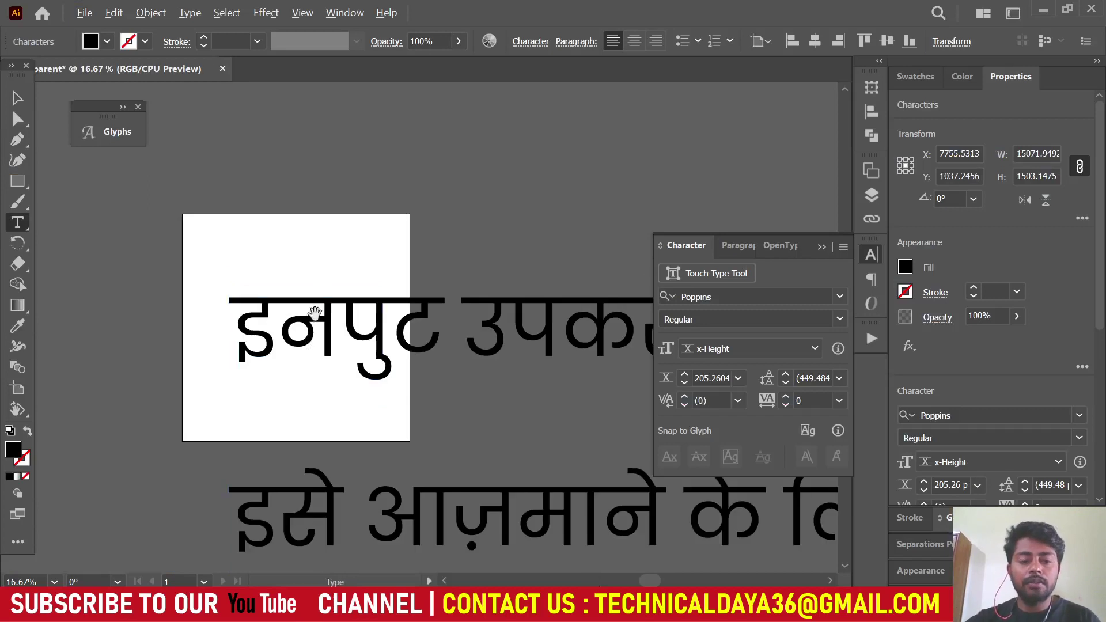
key(ctrl+minus)
click(18, 98)
scroll(511, 424, right, 5)
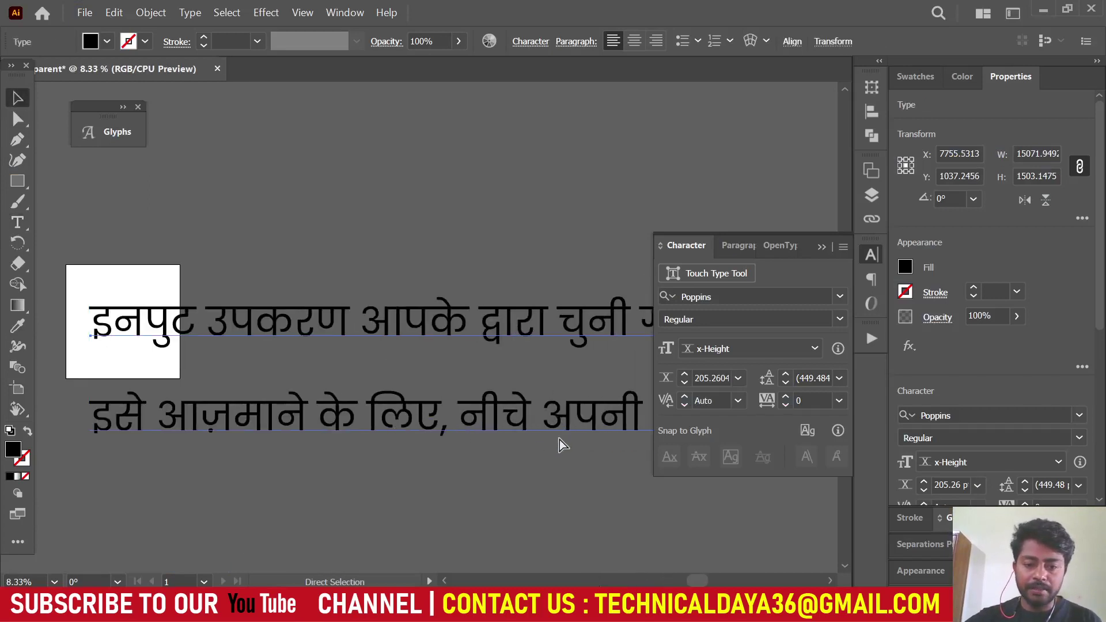
scroll(558, 440, right, 4)
key(ctrl+minus)
drag(483, 360, 215, 312)
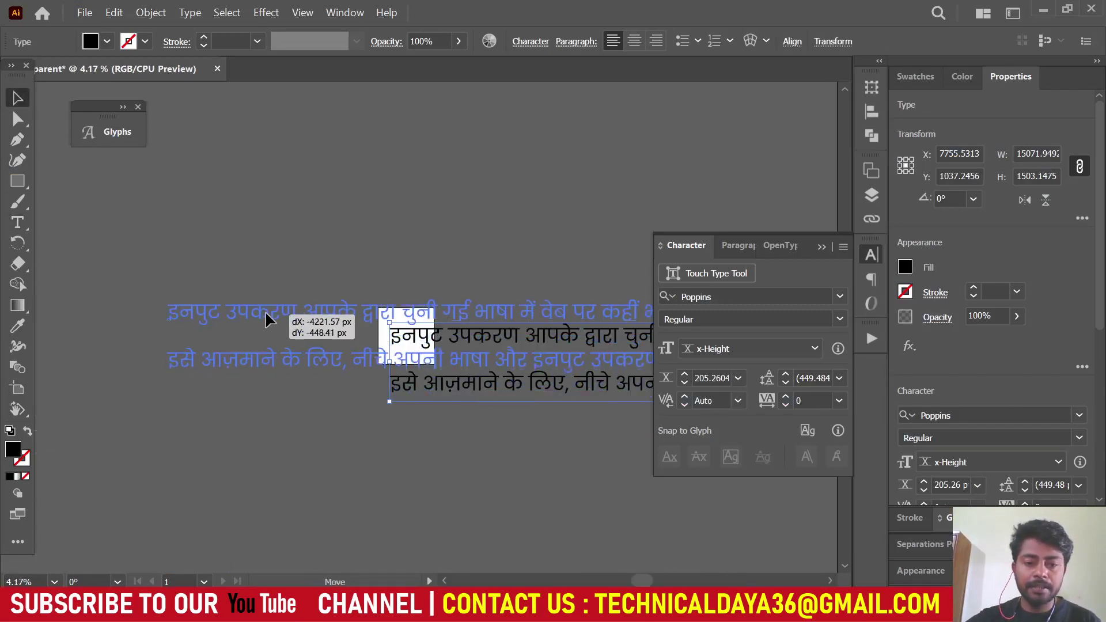
scroll(455, 392, right, 5)
scroll(516, 391, right, 2)
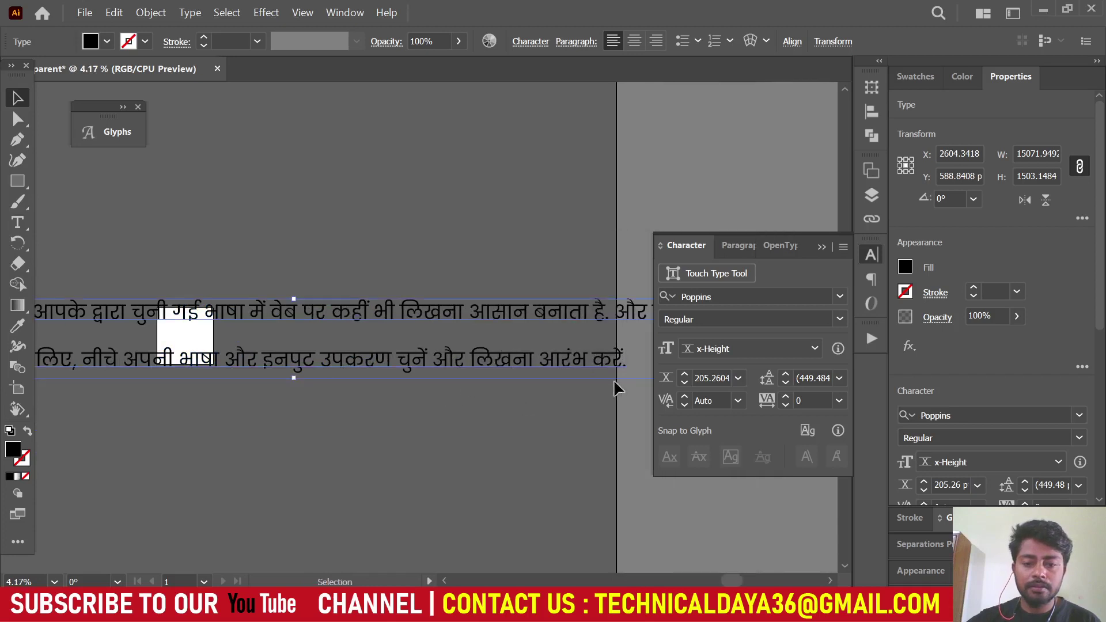
drag(452, 326, 191, 324)
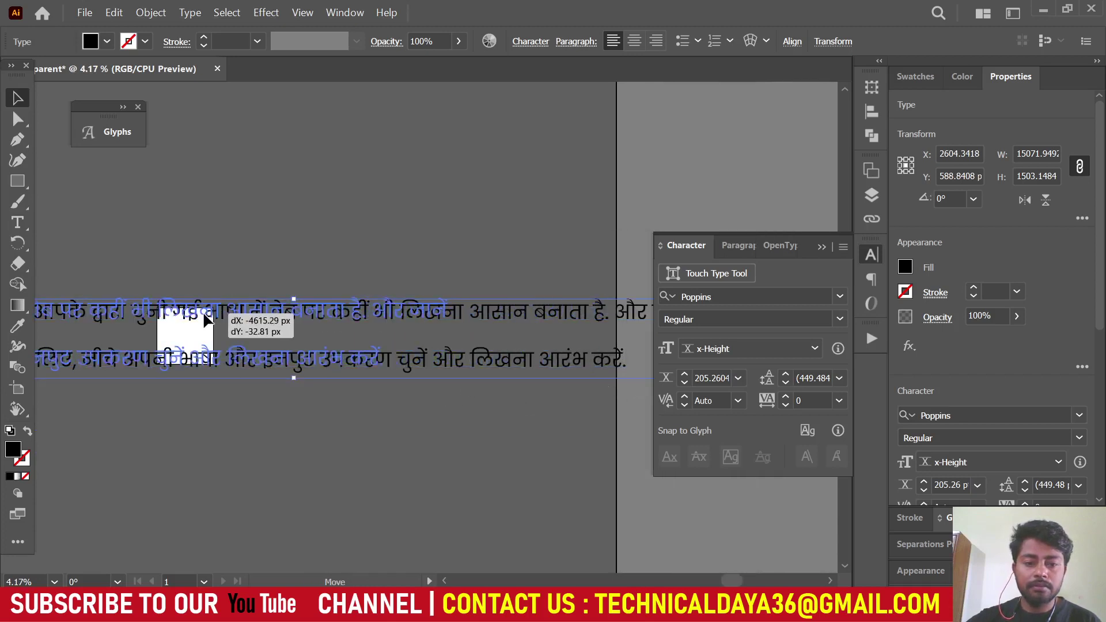
Step: Shrink the Hindi text block twice and move it up onto the artboard
mouse_move(447, 377)
mouse_down()
mouse_move(245, 364)
mouse_move(115, 323)
mouse_up()
scroll(115, 323, up, 2)
mouse_move(215, 342)
mouse_down()
mouse_move(292, 349)
mouse_move(368, 319)
mouse_up()
drag(509, 372, 301, 375)
scroll(301, 375, up, 2)
scroll(301, 335, up, 1)
mouse_move(361, 299)
mouse_down()
mouse_move(481, 296)
mouse_move(501, 236)
mouse_move(265, 271)
mouse_up()
Step: Convert it to wrapping area text and resize the frame so lines rewrap shorter
scroll(410, 340, right, 3)
double_click(548, 259)
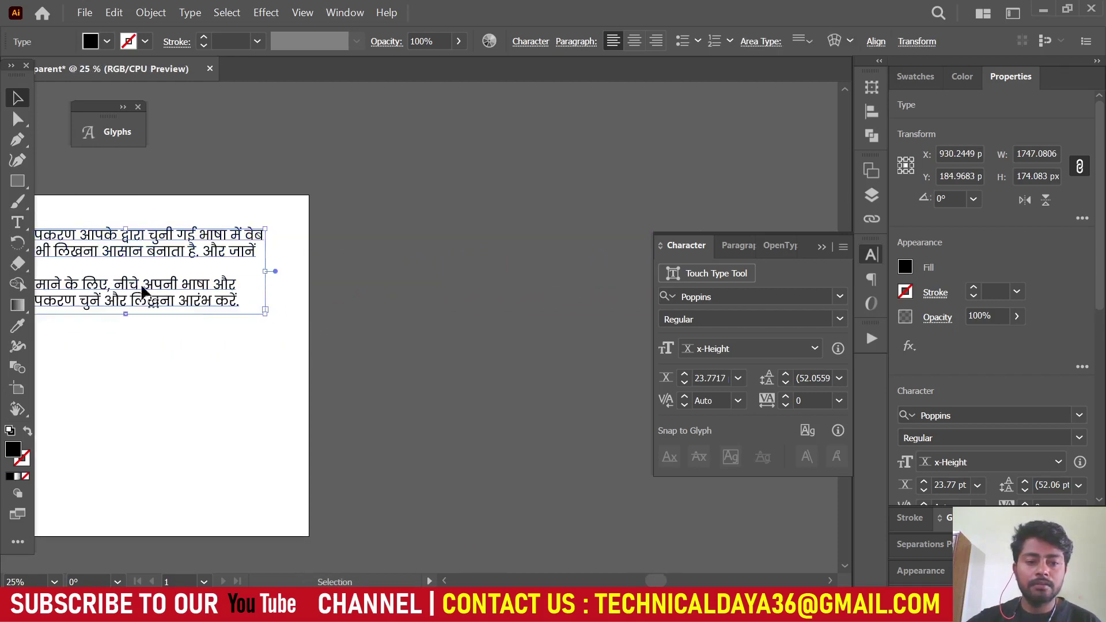
scroll(144, 292, left, 3)
drag(333, 305, 335, 378)
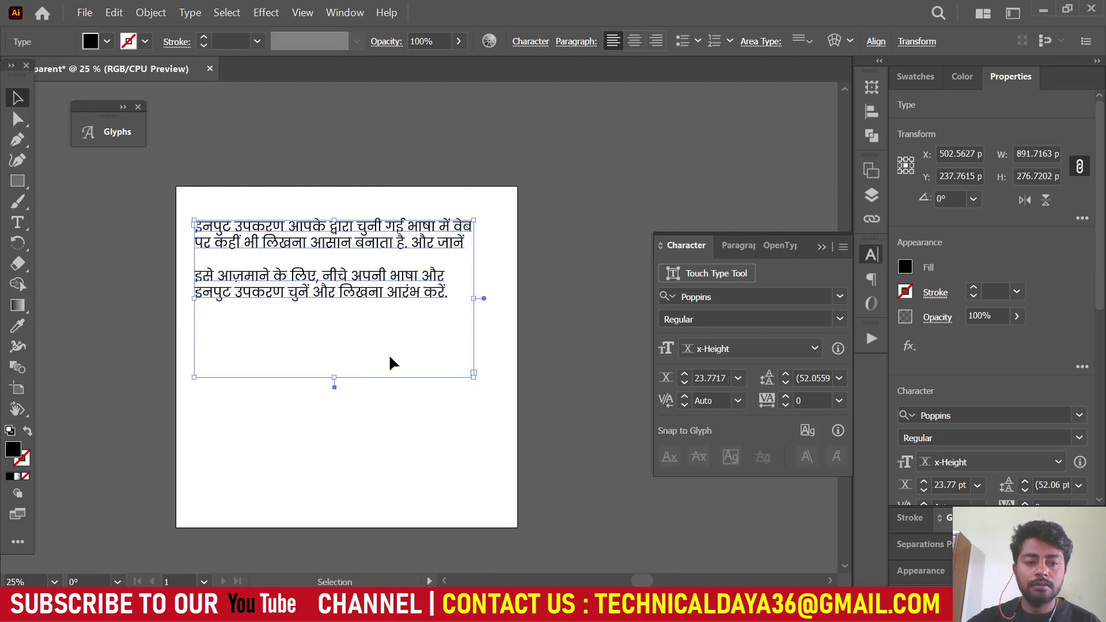
drag(474, 298, 448, 298)
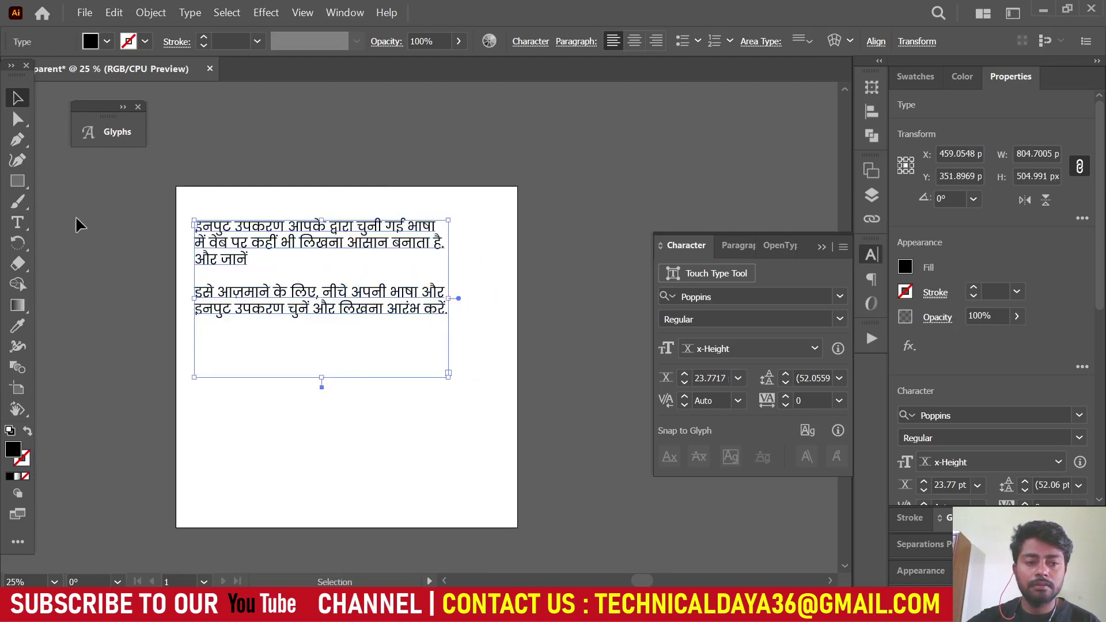
mouse_move(448, 374)
mouse_down()
mouse_move(491, 423)
mouse_move(465, 367)
mouse_move(513, 435)
mouse_move(438, 362)
mouse_up()
Step: Set the Hindi paragraph's font to Rajdhani Bold
click(629, 500)
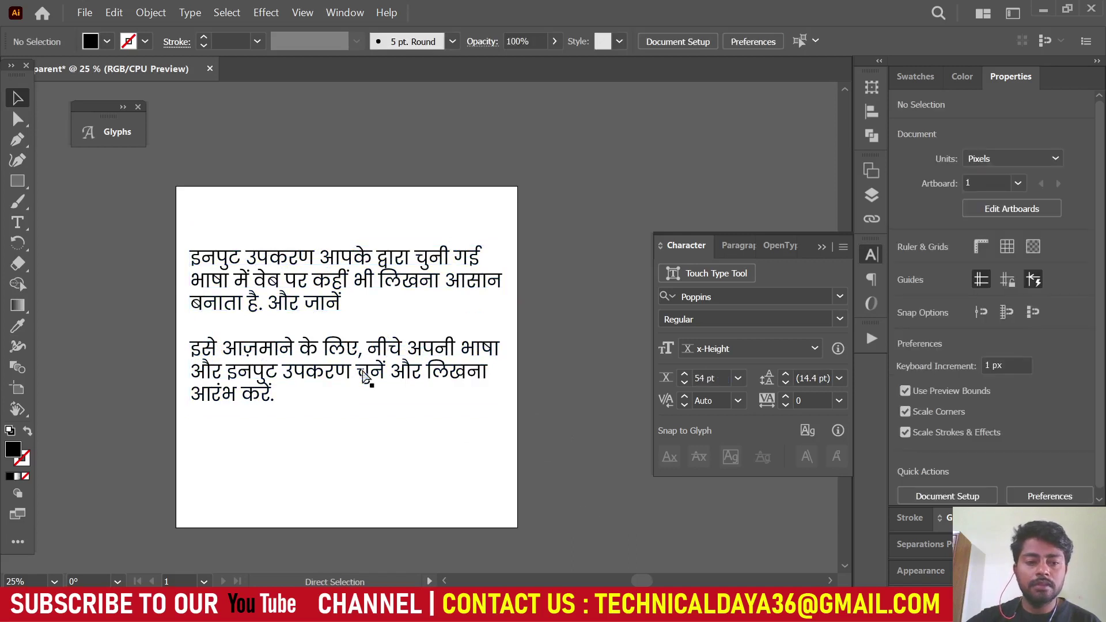
click(364, 374)
click(738, 296)
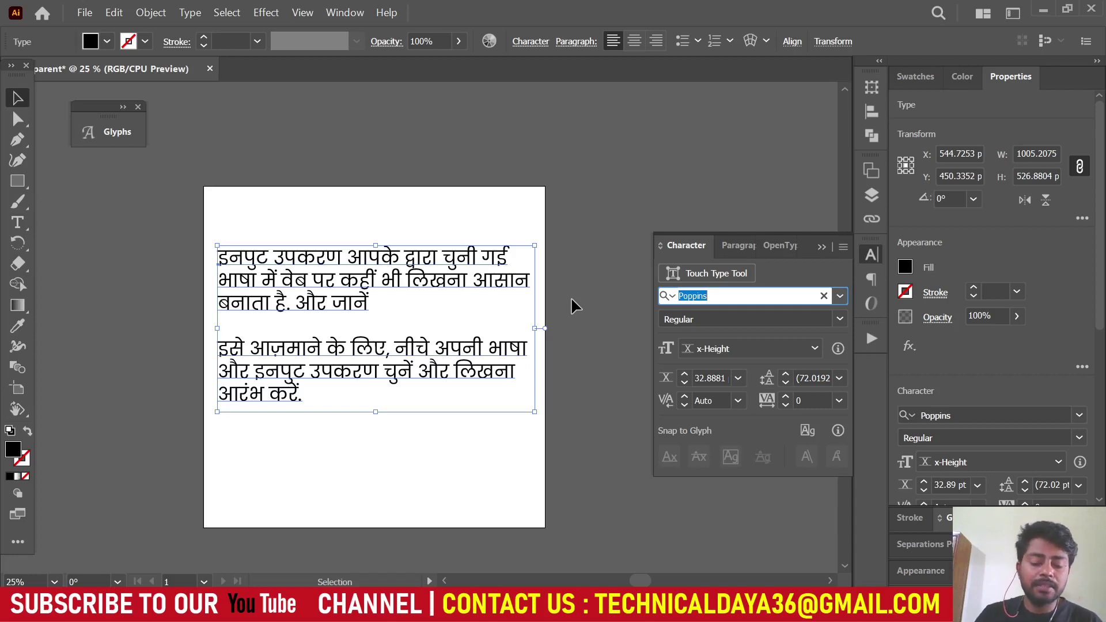
text(Rajd)
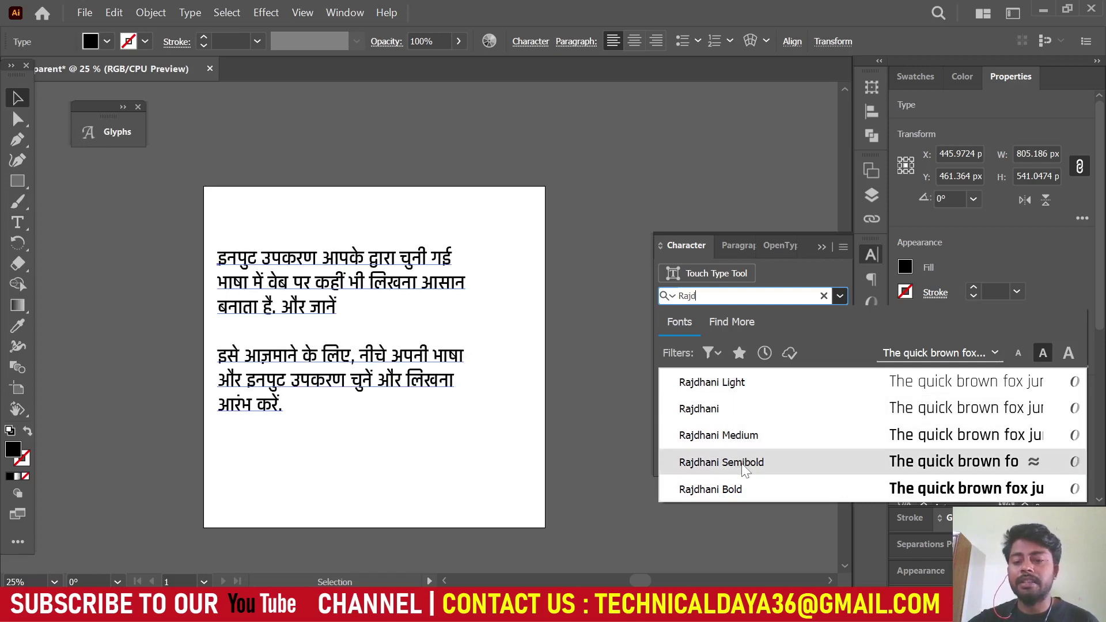
click(744, 490)
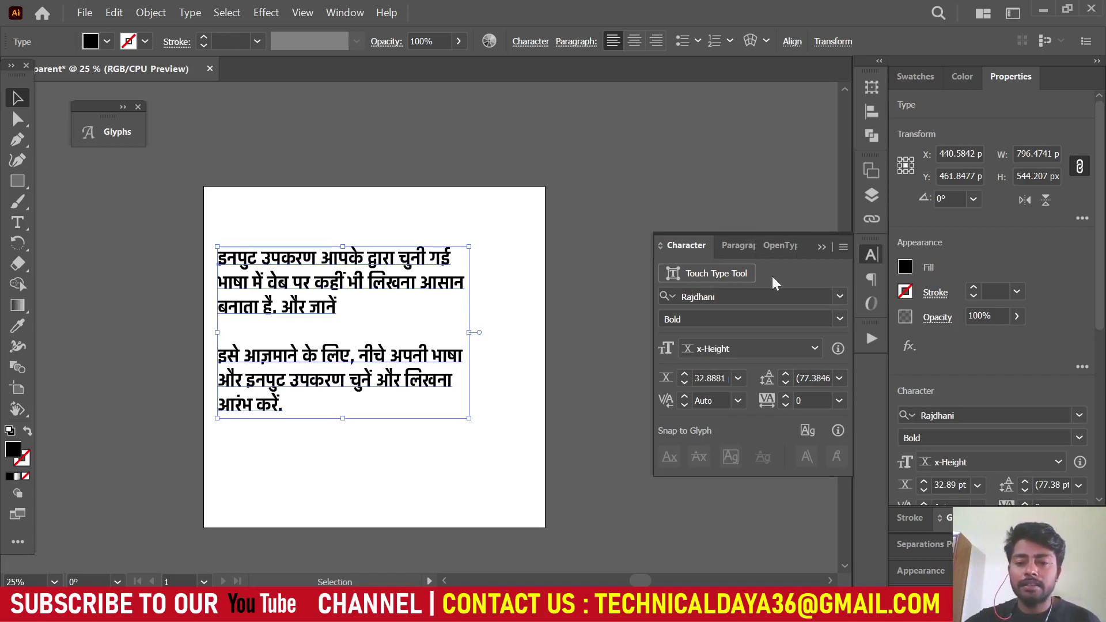
click(839, 319)
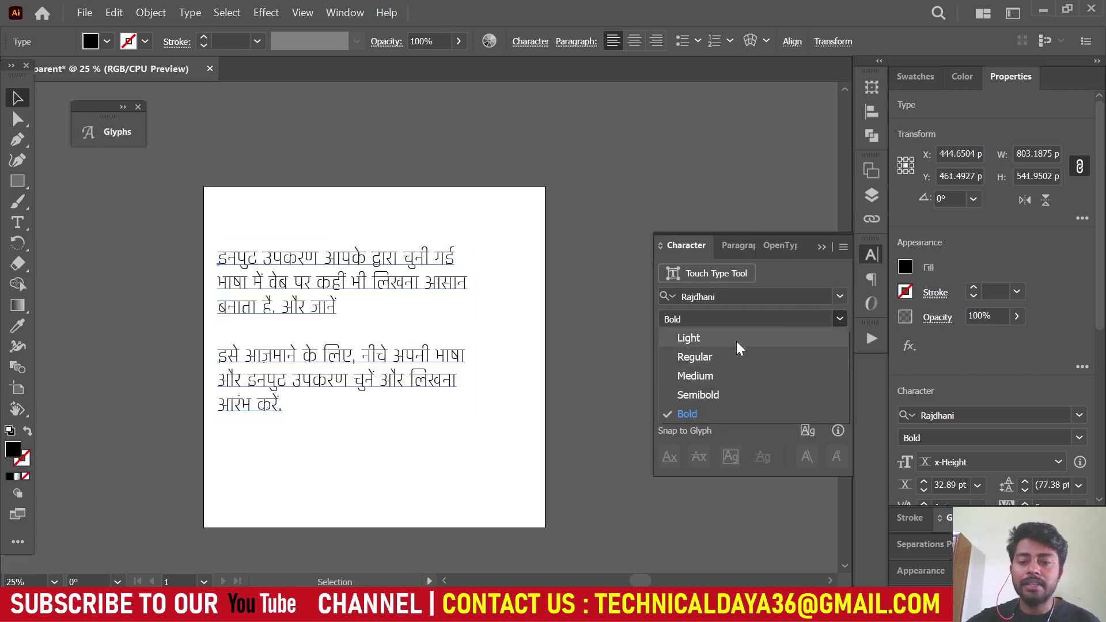
click(726, 414)
Step: Centre the Hindi text horizontally on the artboard
key(ctrl+minus)
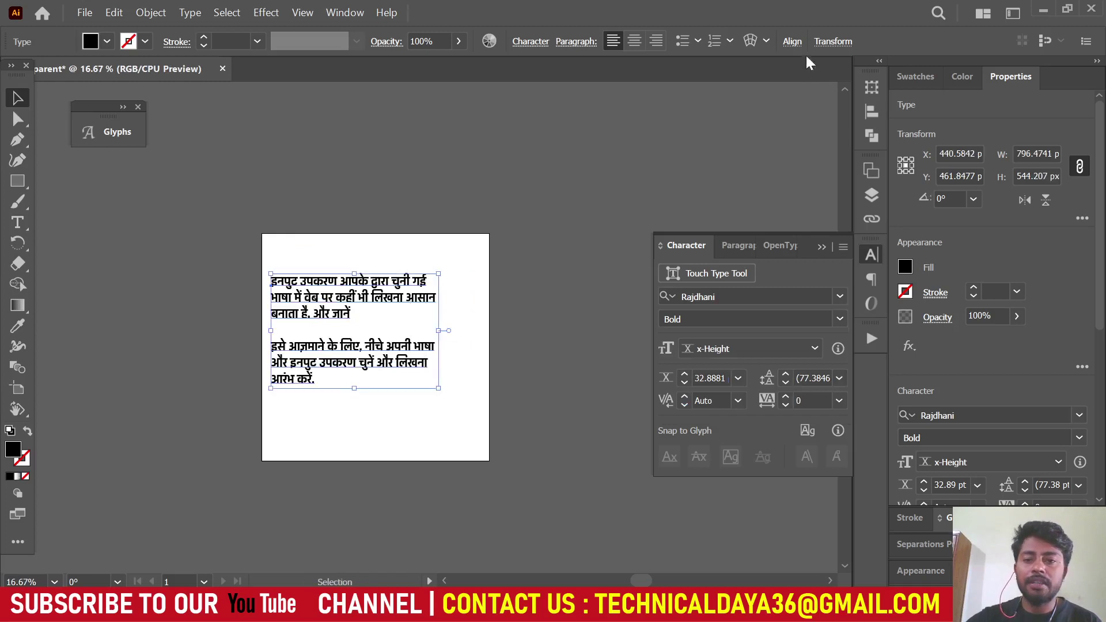
click(792, 41)
click(638, 93)
key(ctrl+plus)
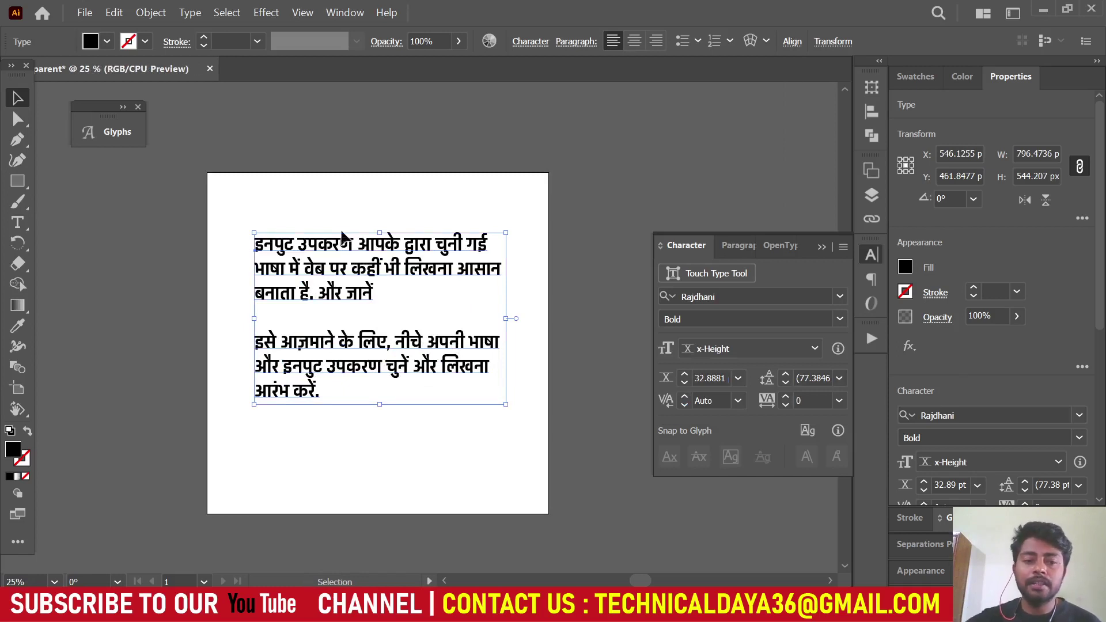
Step: Change the paragraph font to Biryani Regular, then bring up the folder window
click(790, 294)
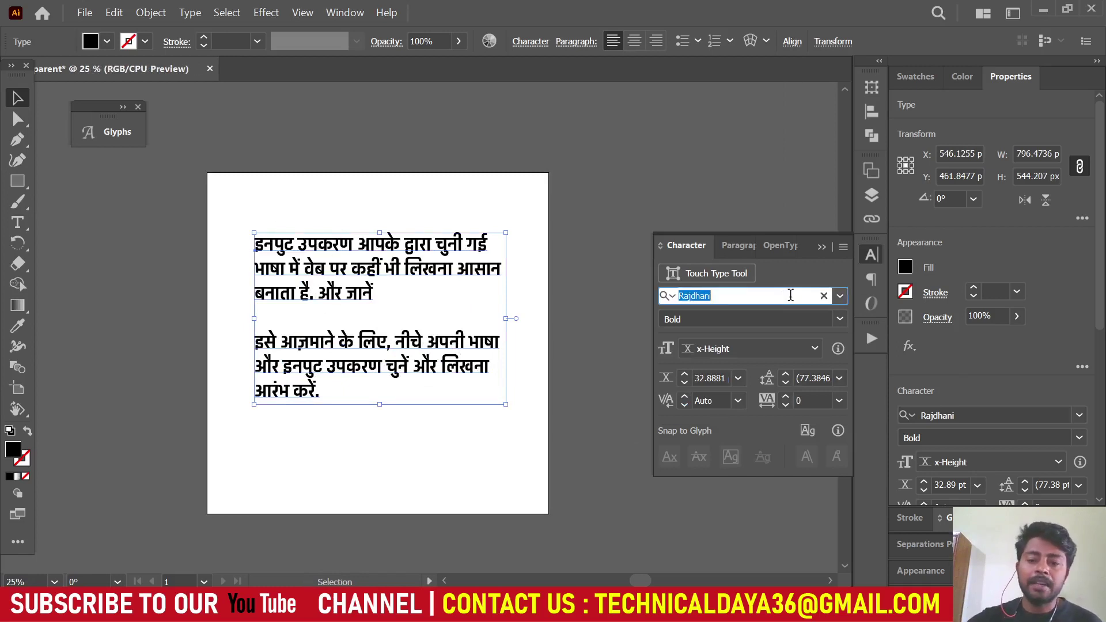
text(bi)
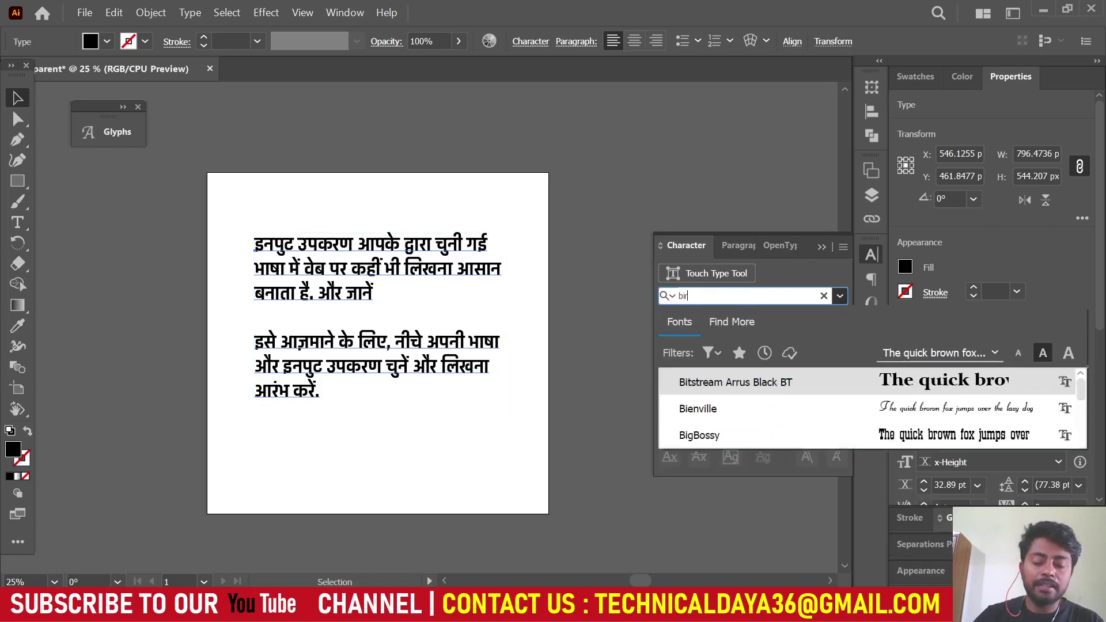
text(ryan)
click(761, 381)
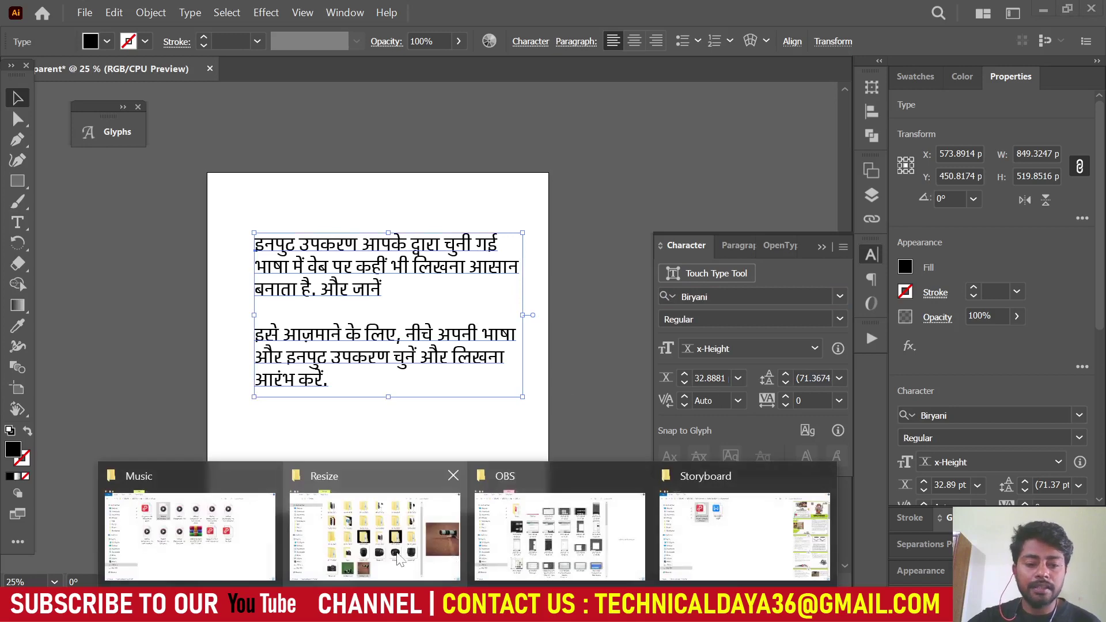
click(529, 526)
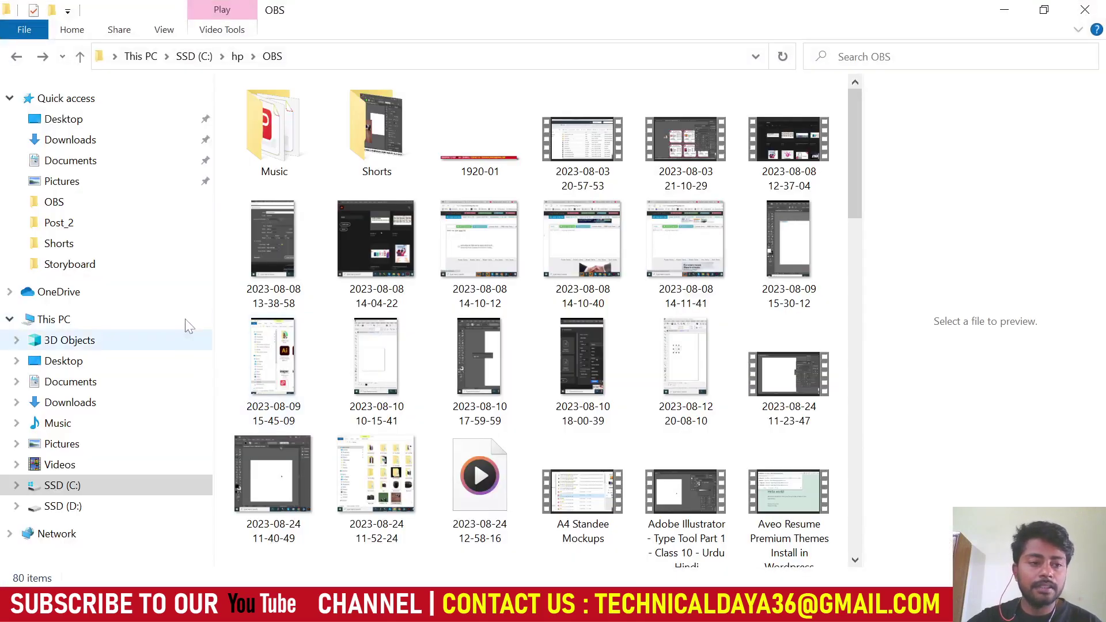
Step: Go to Downloads and search it for 'fo' to find the font files
click(92, 164)
click(91, 140)
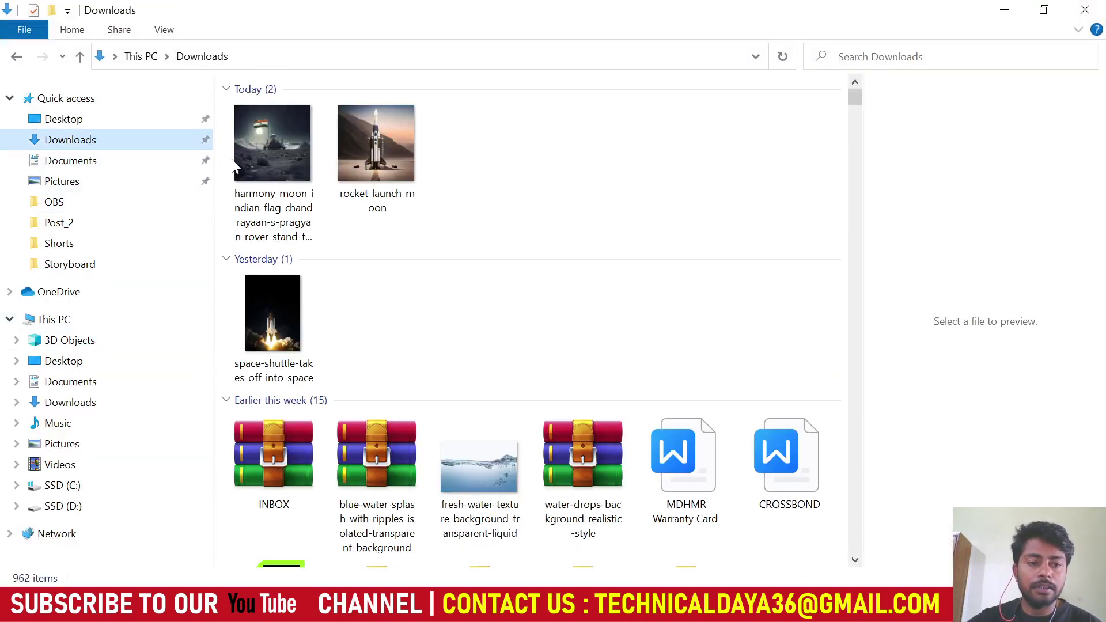
scroll(483, 360, down, 5)
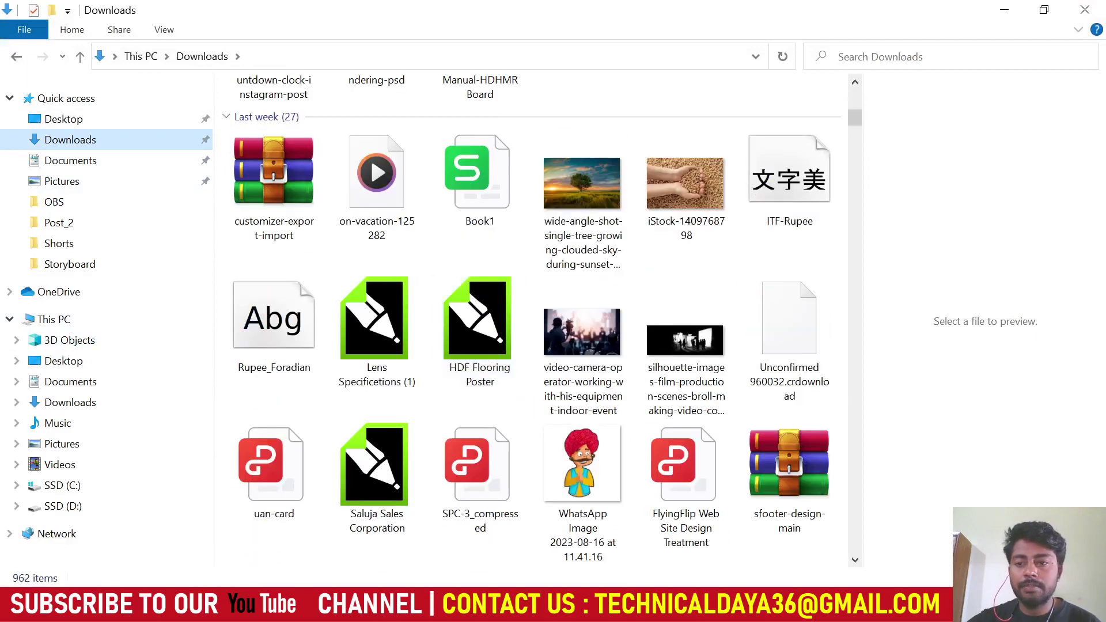
click(945, 51)
text(font)
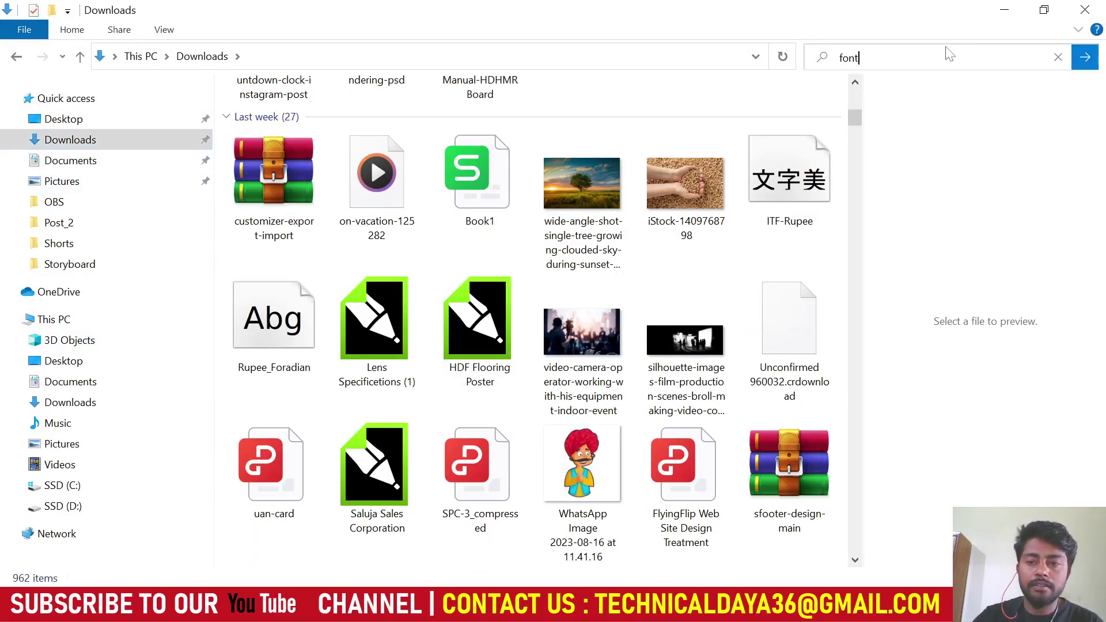
key(Tab)
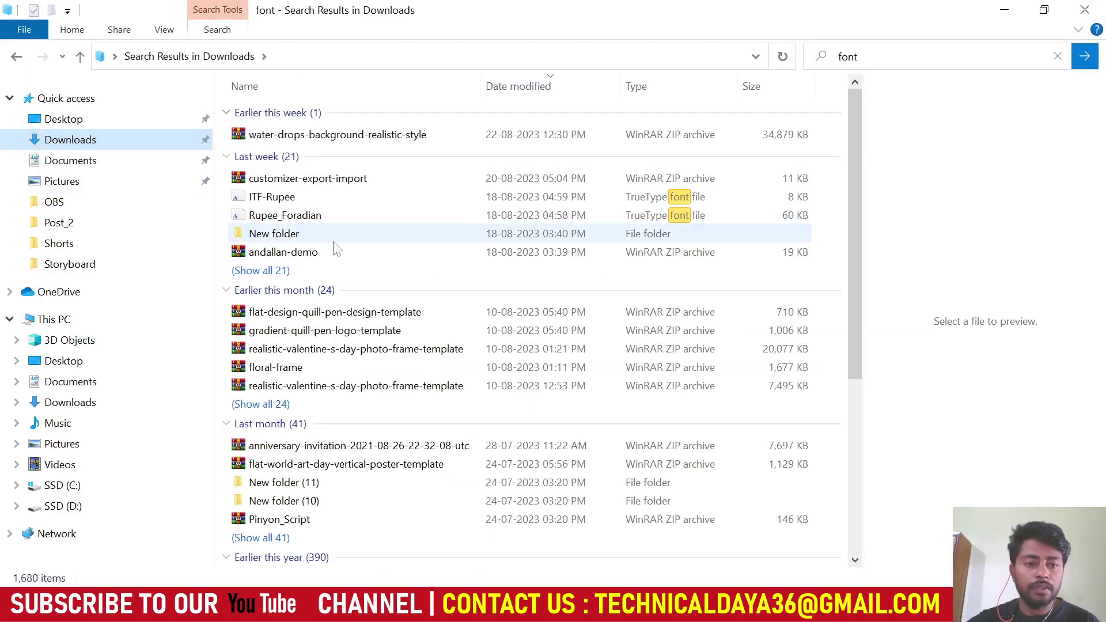
scroll(398, 411, down, 2)
scroll(403, 408, down, 3)
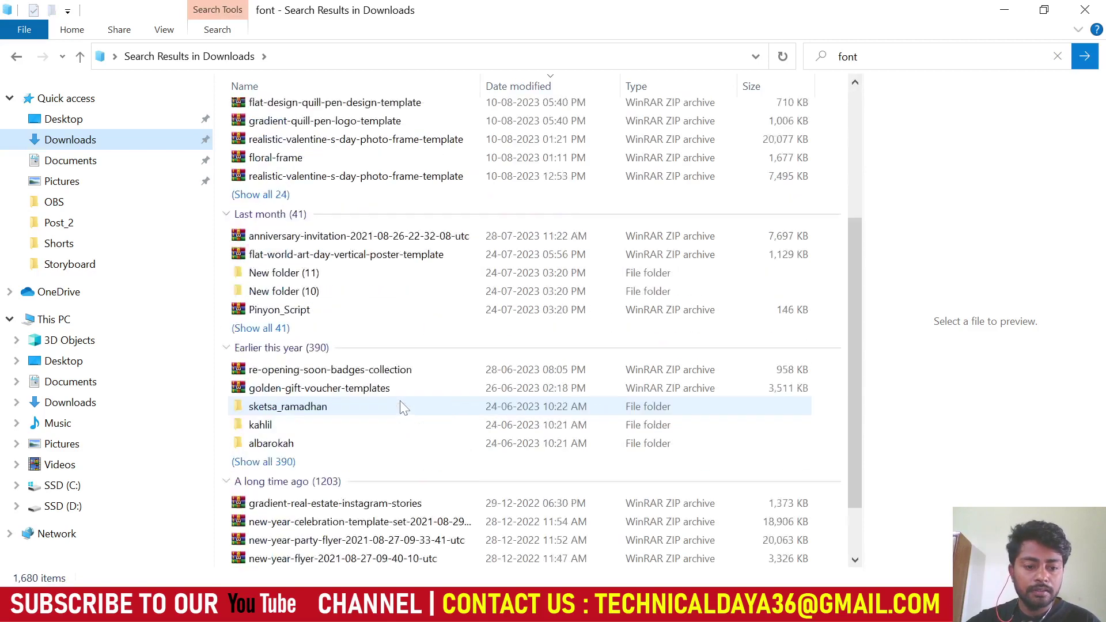
scroll(403, 408, up, 5)
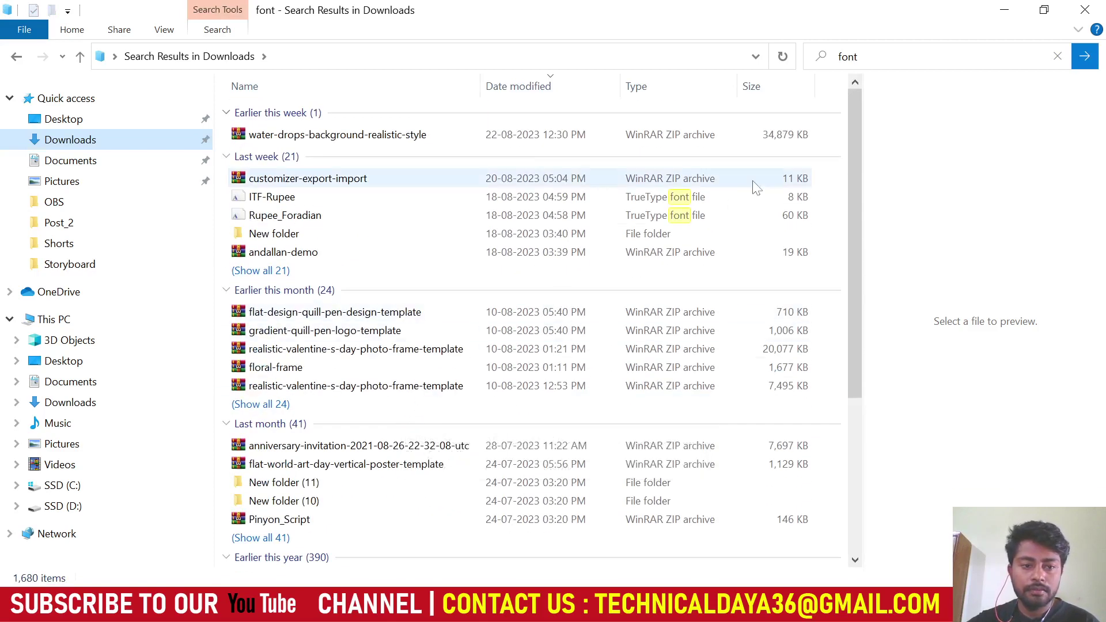
Step: Clear the search and open the FOnt folder to browse the font folders
click(869, 56)
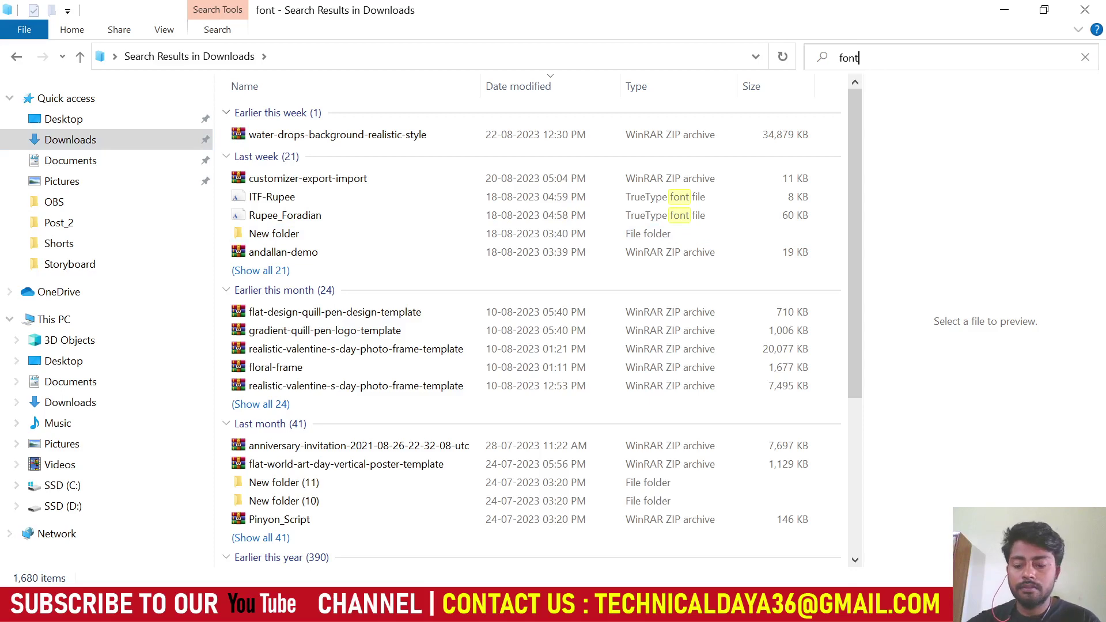
double_click(877, 57)
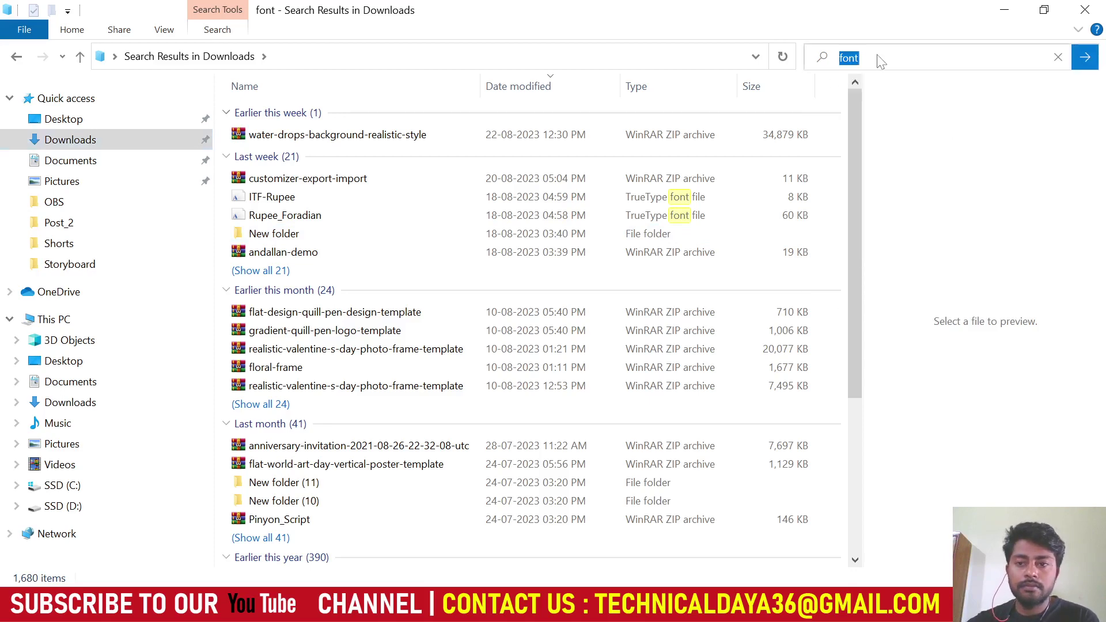
key(Escape)
scroll(608, 306, down, 10)
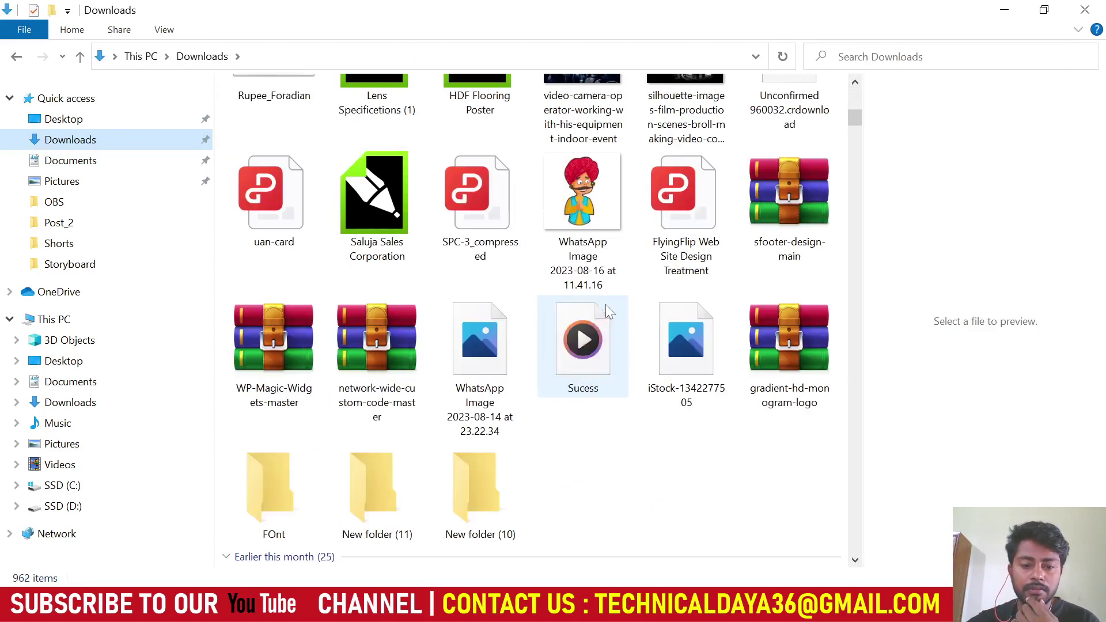
click(286, 496)
double_click(286, 496)
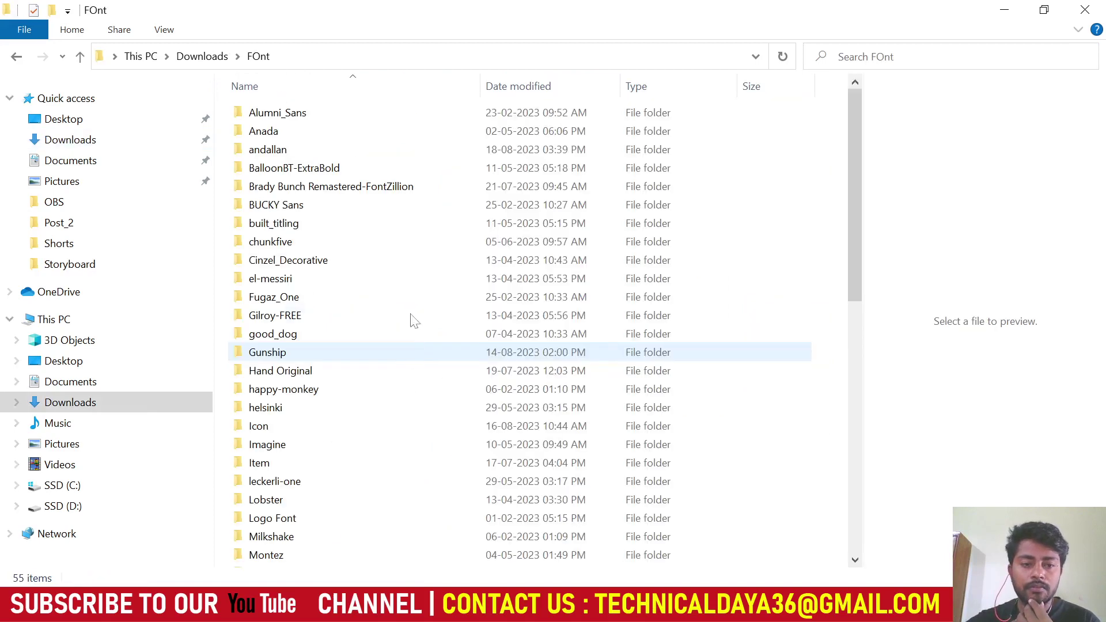
key(h)
key(h)
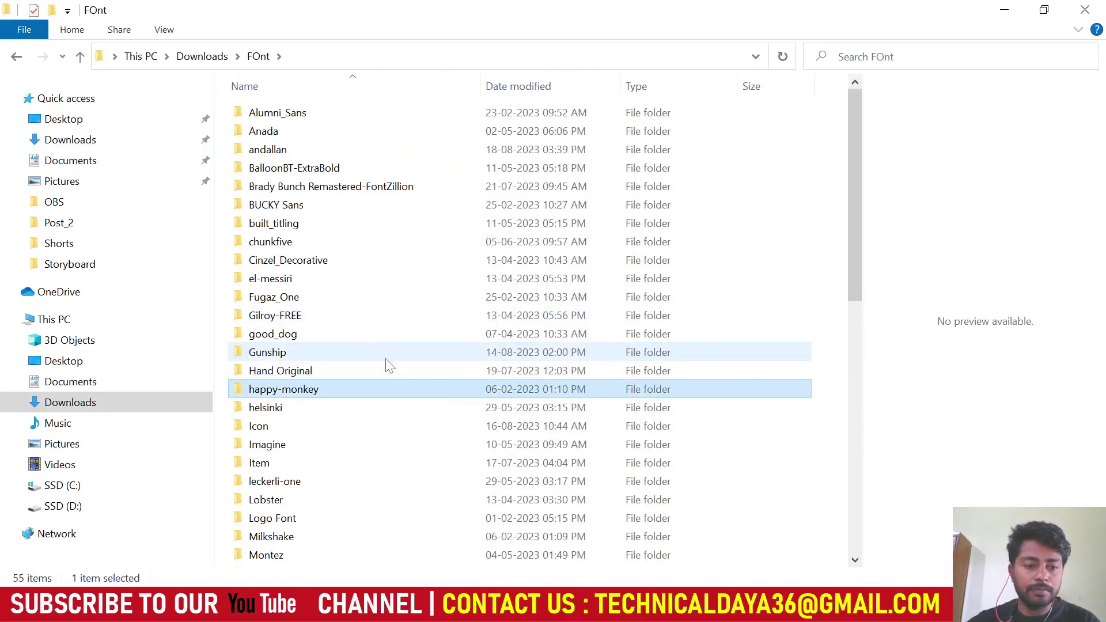
key(h)
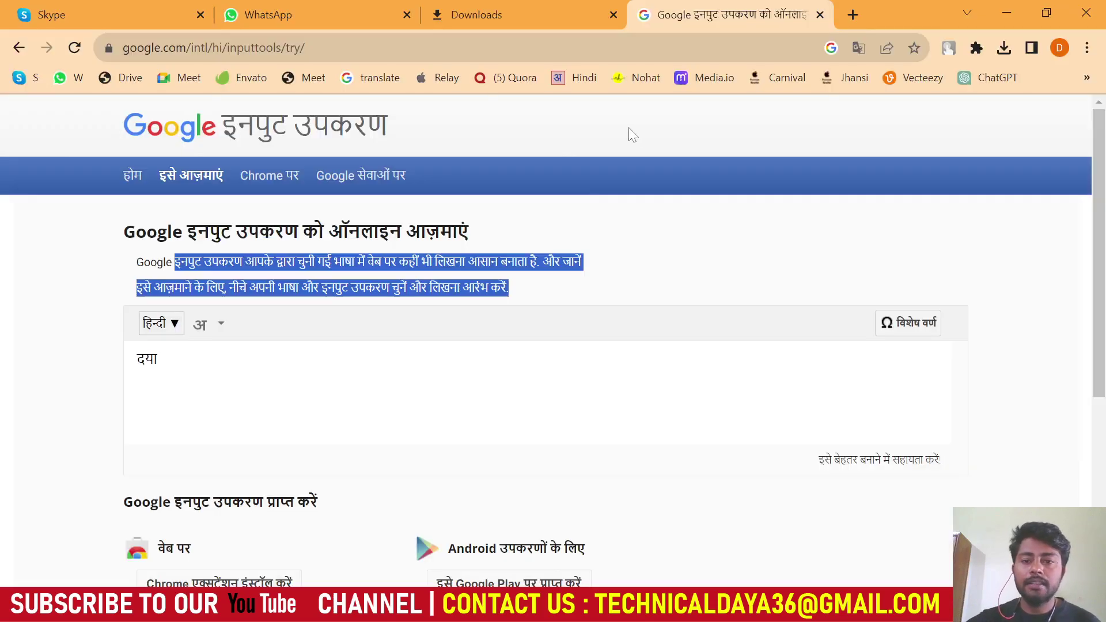
Step: Search the web for 'hindi font' and open the '21 FREE Hindi FONTS' page in a new tab
key(ctrl+t)
text(hin)
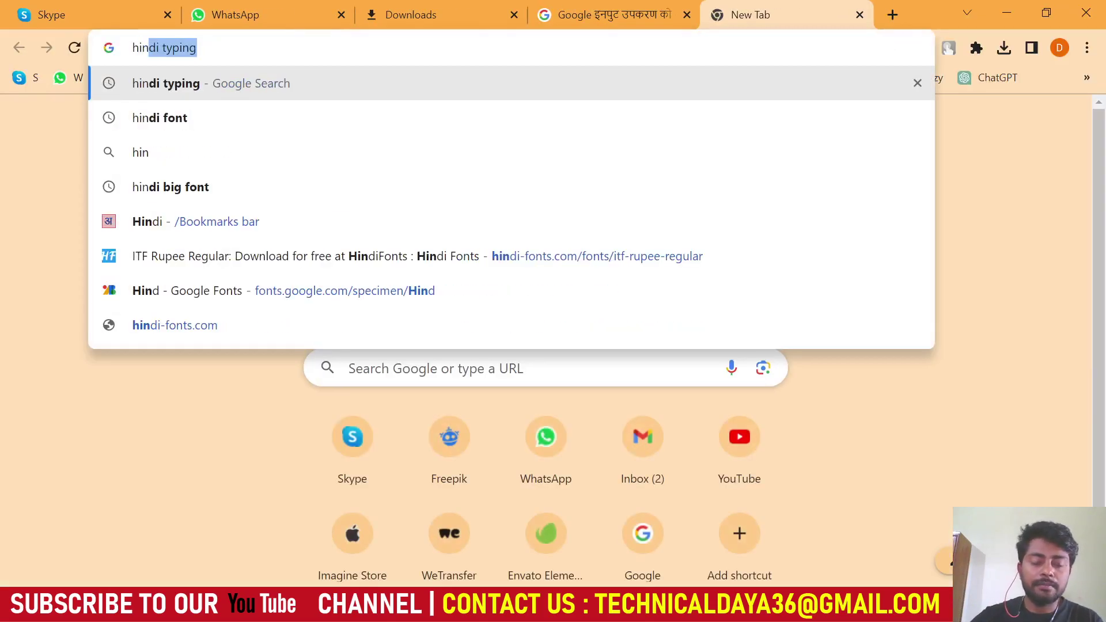
text(di font)
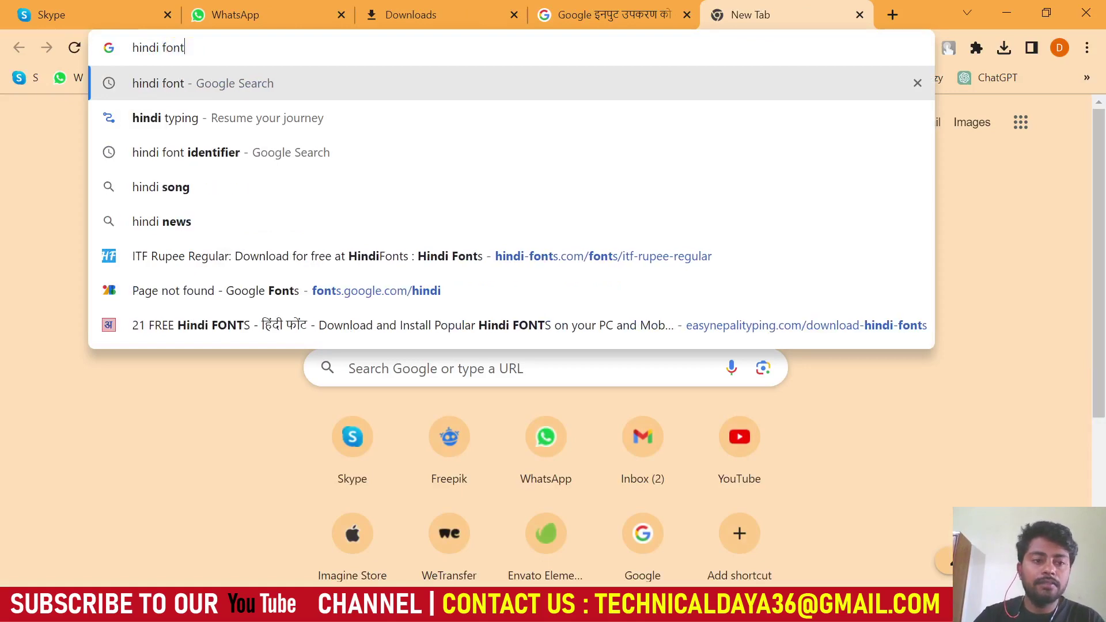
key(Return)
scroll(403, 328, down, 2)
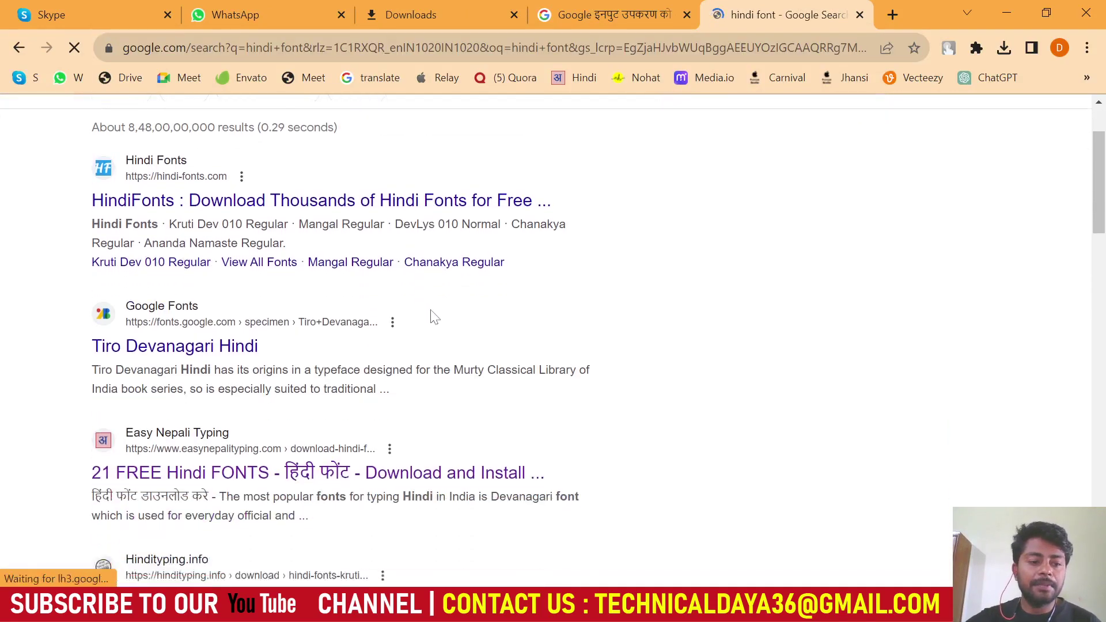
scroll(288, 306, down, 4)
middle_click(164, 237)
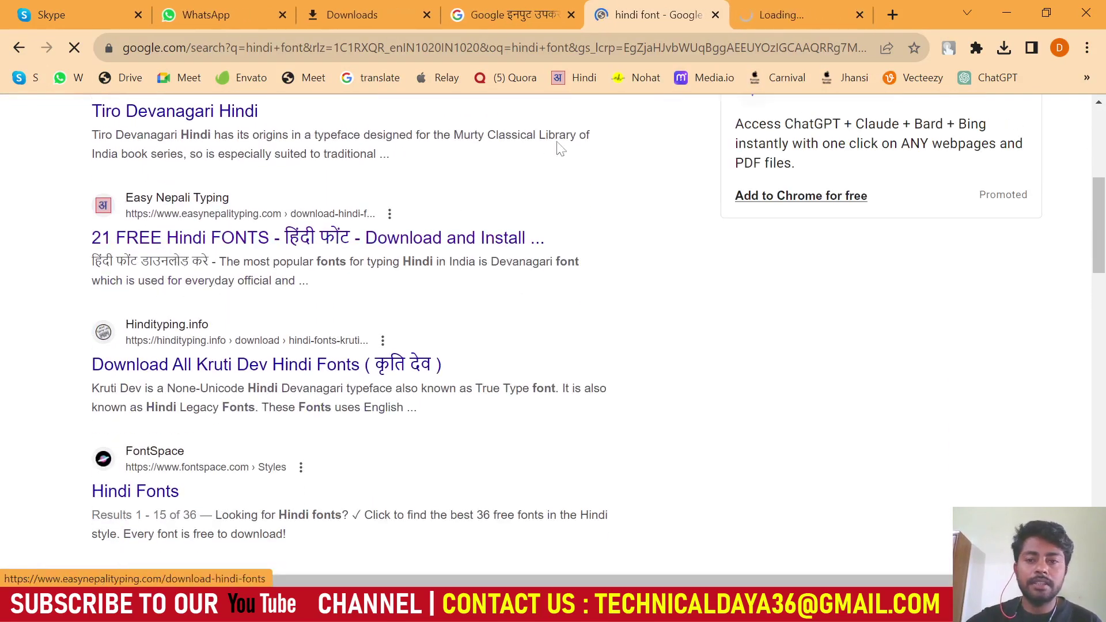
click(772, 7)
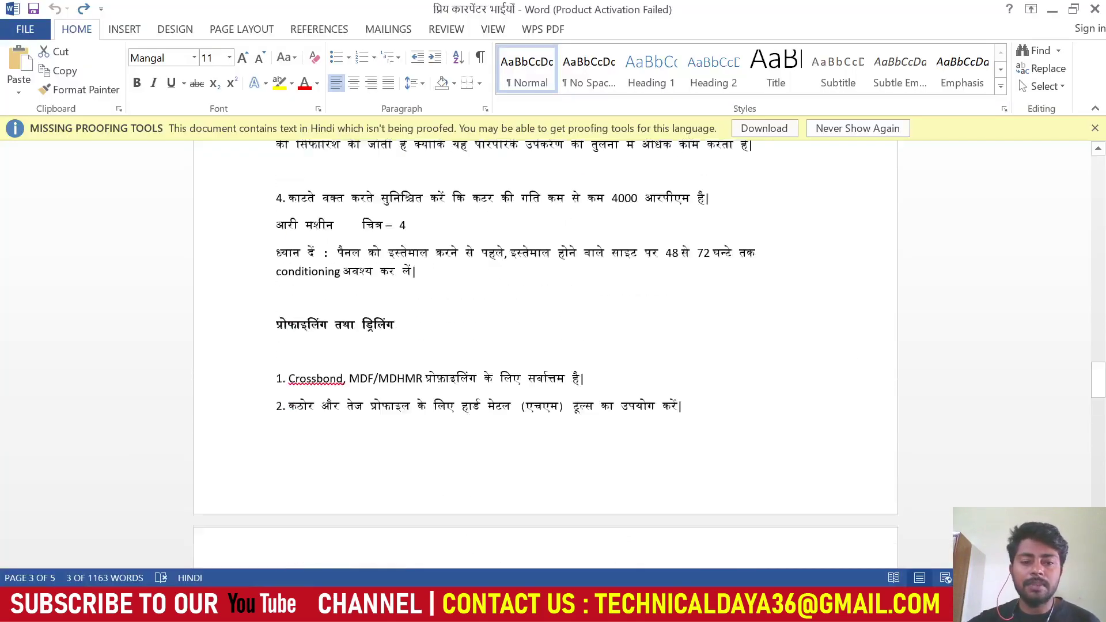
Step: Select the Hindi section from the हाथ से चिराई / कटाई heading in Word
scroll(545, 346, up, 3)
scroll(545, 346, up, 1)
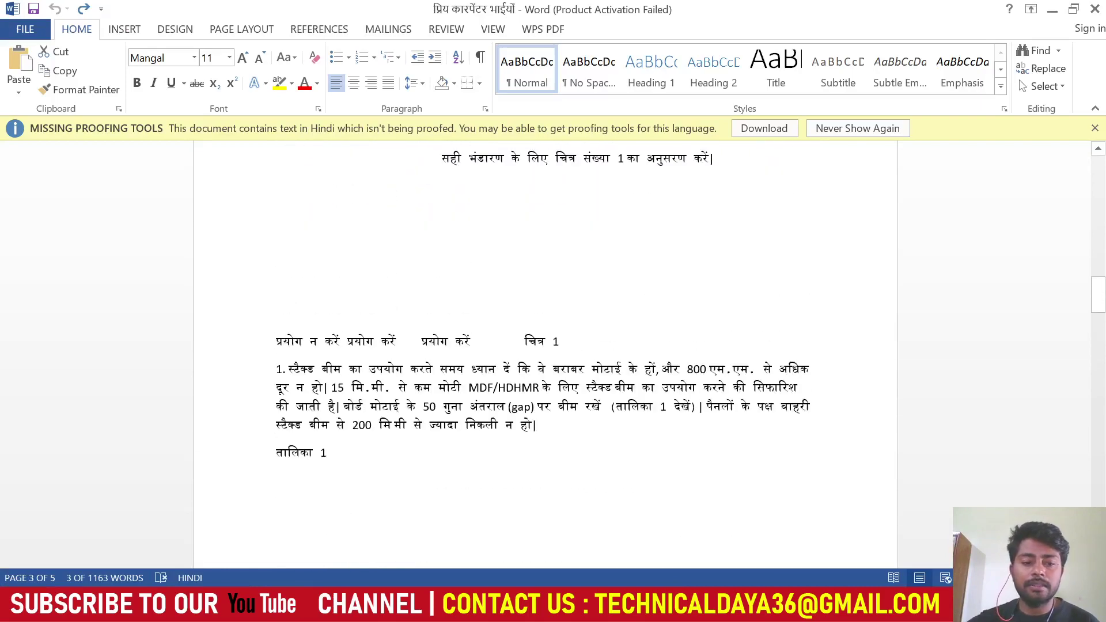
key(ctrl+shift+Up)
key(ctrl+shift+Up)
key(ctrl+shift+Up)
key(ctrl+shift+Up)
scroll(545, 346, down, 5)
scroll(545, 346, down, 5)
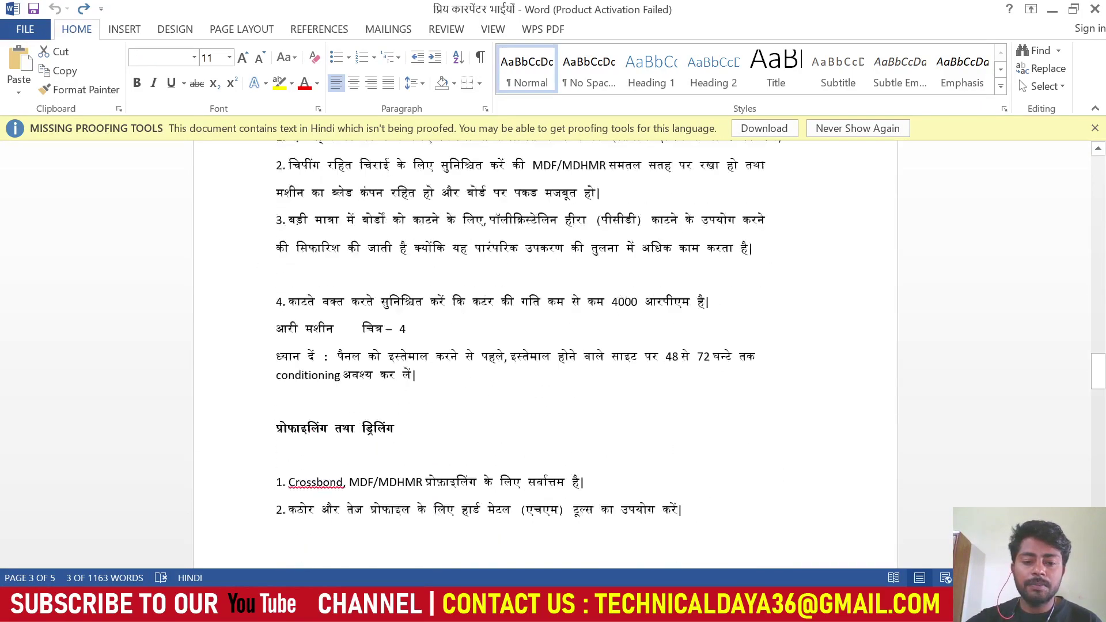
scroll(545, 346, down, 2)
scroll(545, 346, up, 1)
scroll(367, 452, up, 5)
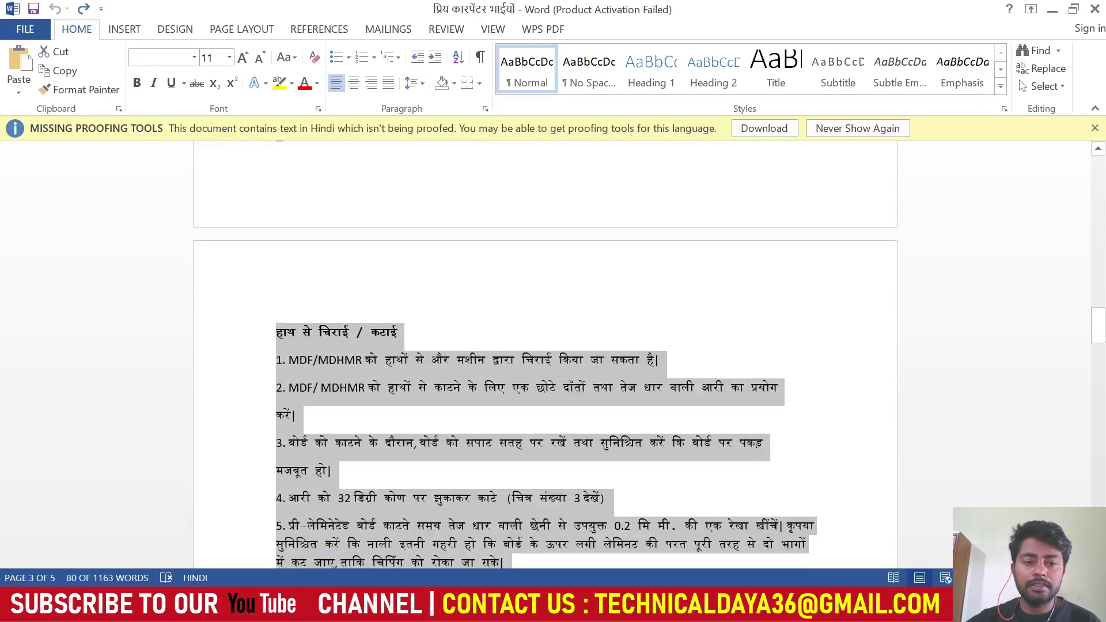
scroll(367, 452, up, 1)
Step: Paste the Hindi section into Notepad as plain text and copy it again
key(alt+Tab)
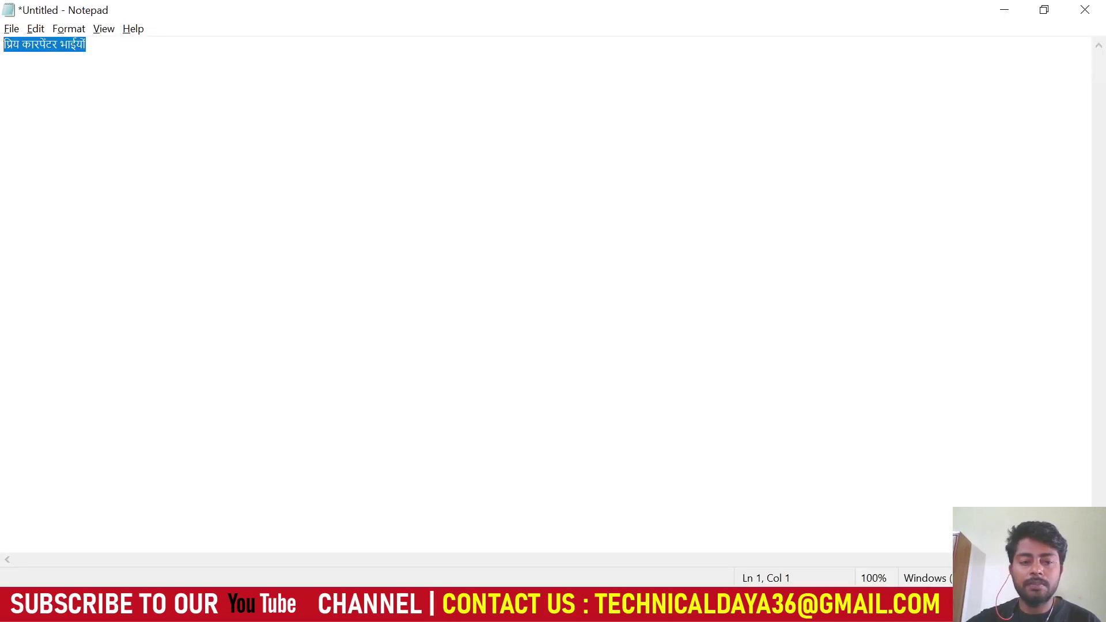
key(ctrl+a)
key(ctrl+v)
key(ctrl+shift+Left)
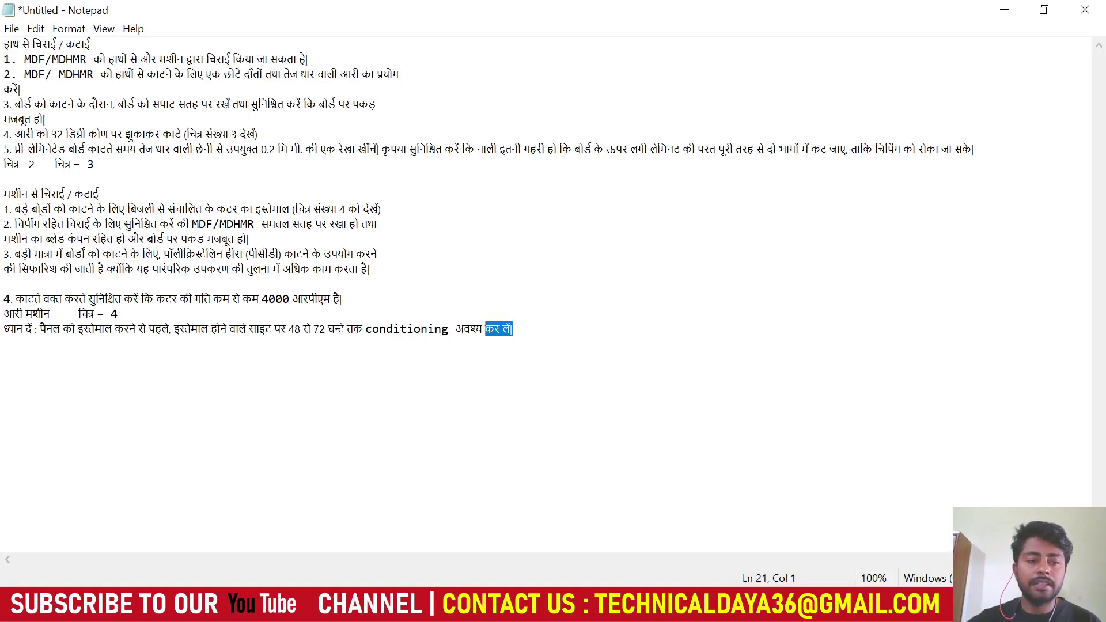
key(ctrl+shift+Home)
Step: Replace the Illustrator text frame's content with the pasted long Hindi section
key(alt+Tab)
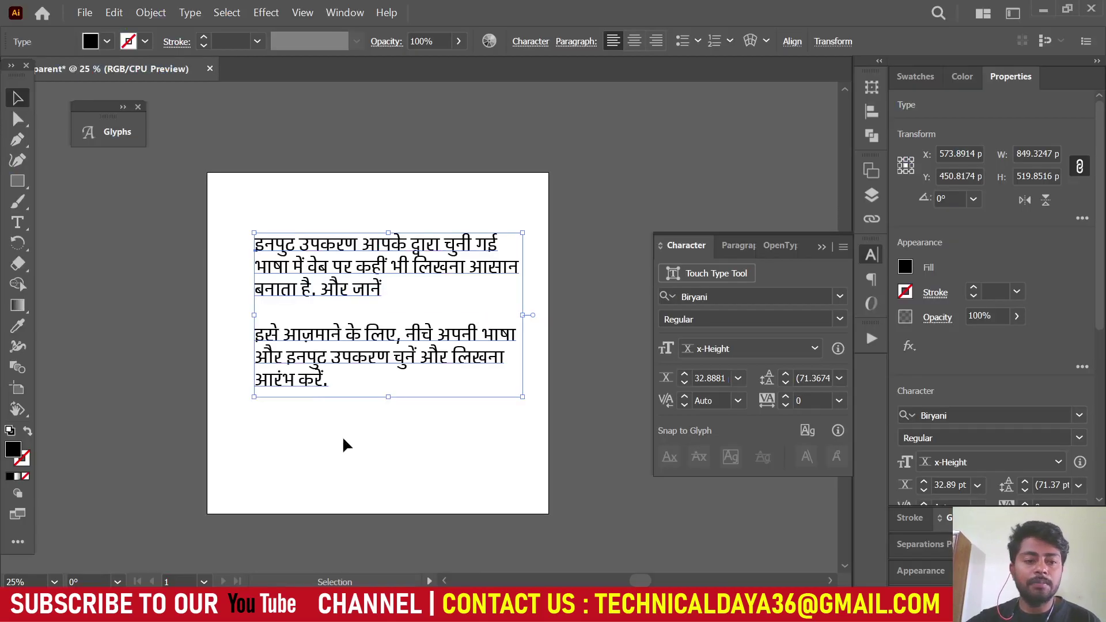
click(18, 222)
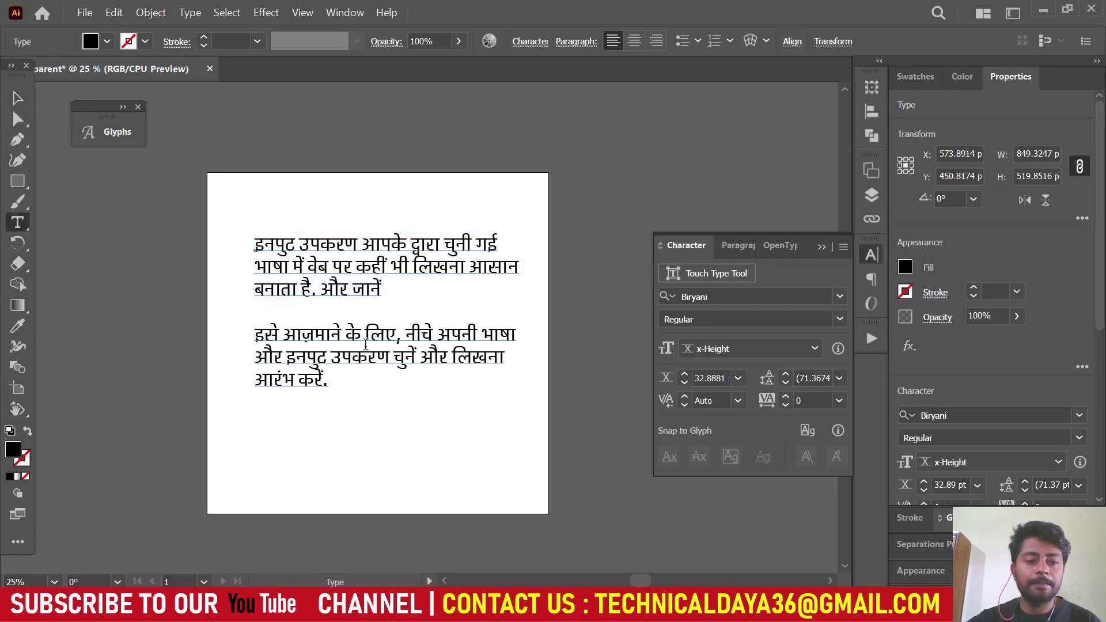
click(359, 351)
key(ctrl+a)
key(ctrl+v)
key(Escape)
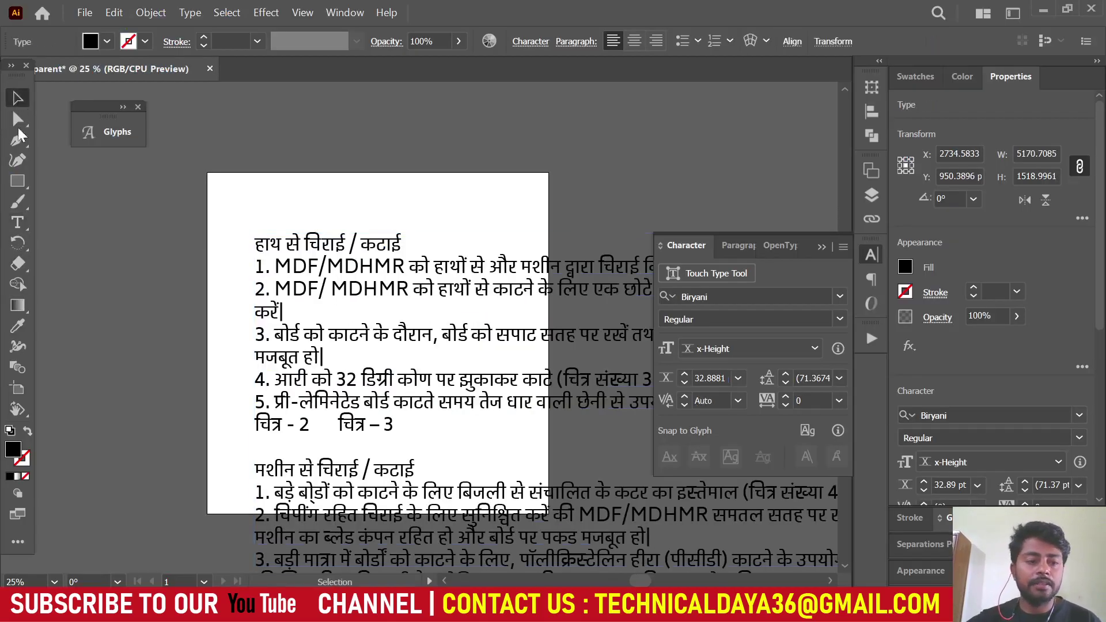
Step: Move the Hindi text block onto the artboard
key(ctrl+minus)
drag(332, 393, 238, 347)
key(ctrl+minus)
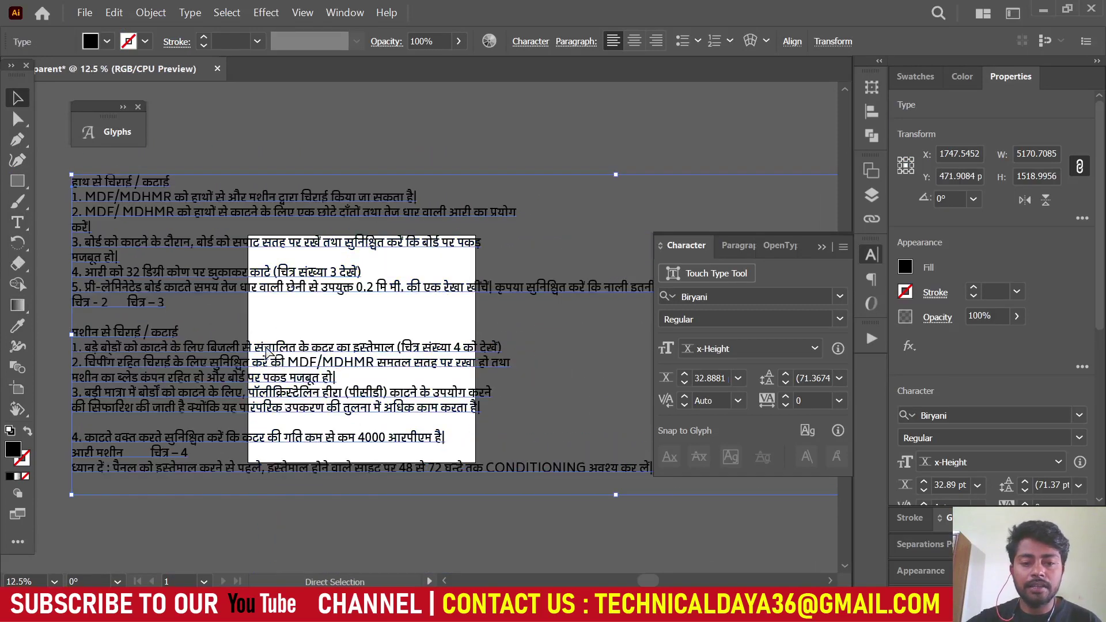
scroll(335, 418, right, 3)
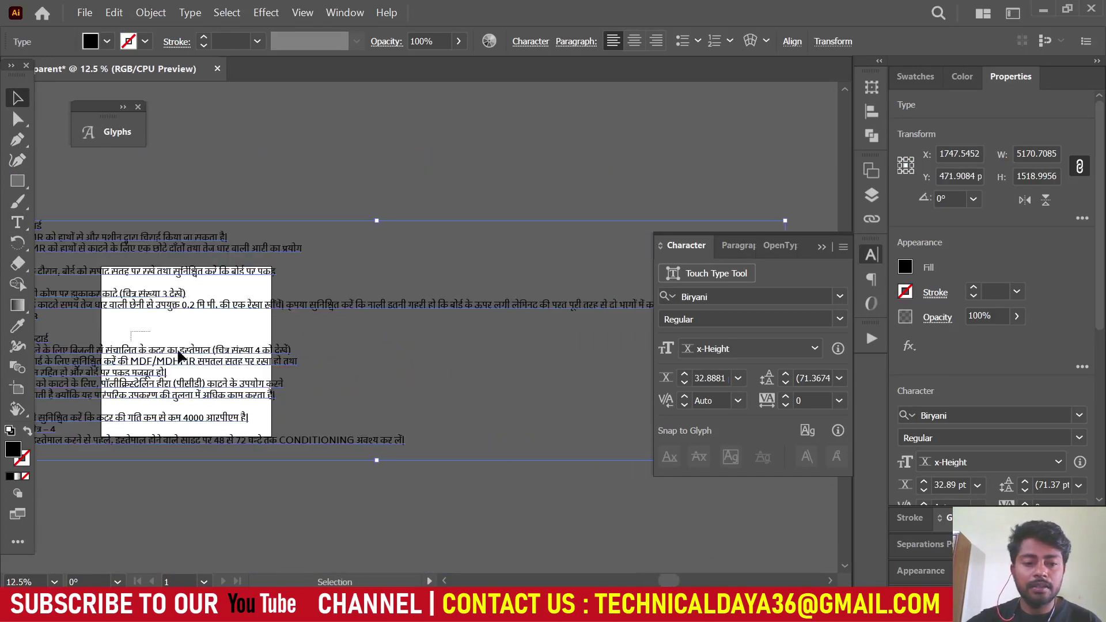
click(399, 372)
drag(310, 324, 314, 325)
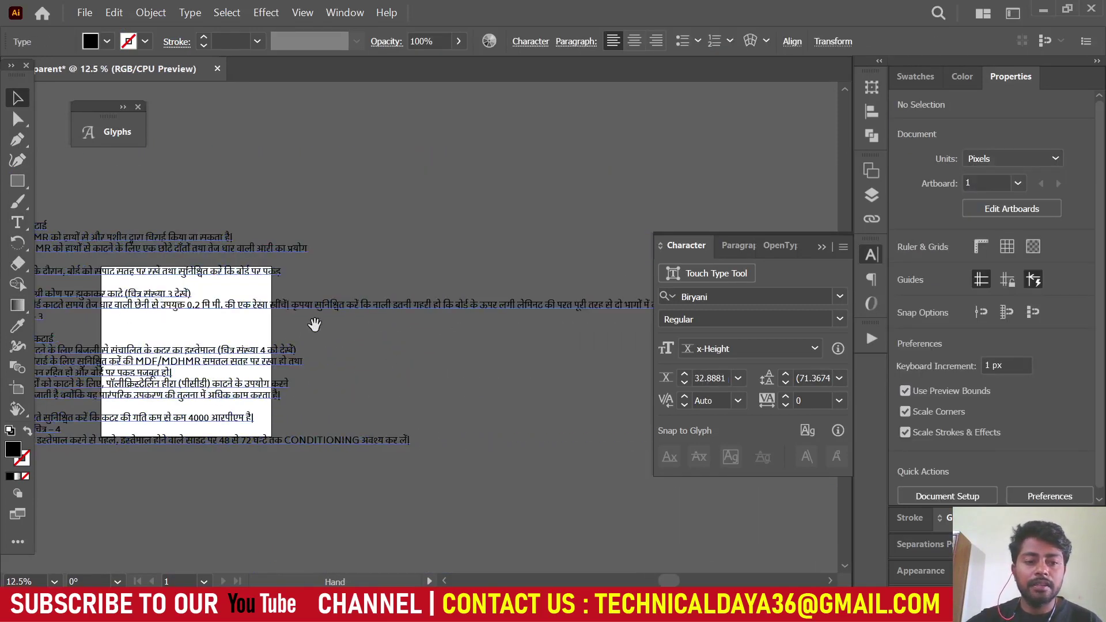
click(314, 327)
key(ctrl+plus)
drag(207, 327, 406, 368)
scroll(406, 369, down, 2)
scroll(407, 369, right, 2)
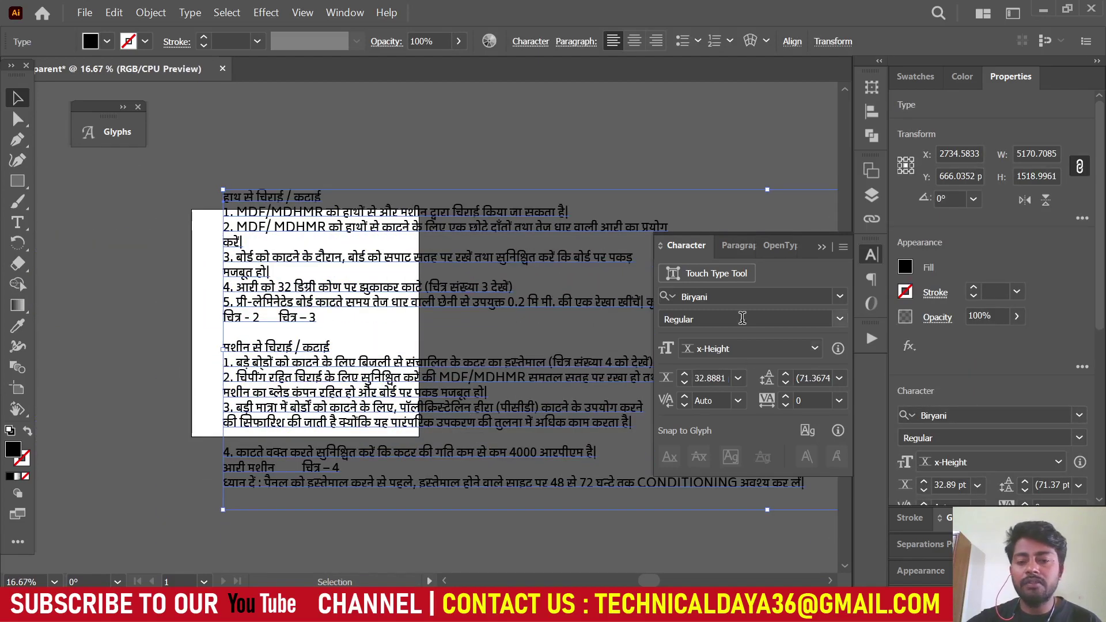
Step: Set the long Hindi section in Calibri, turning its Devanagari letters into boxes
click(734, 296)
text(Cal)
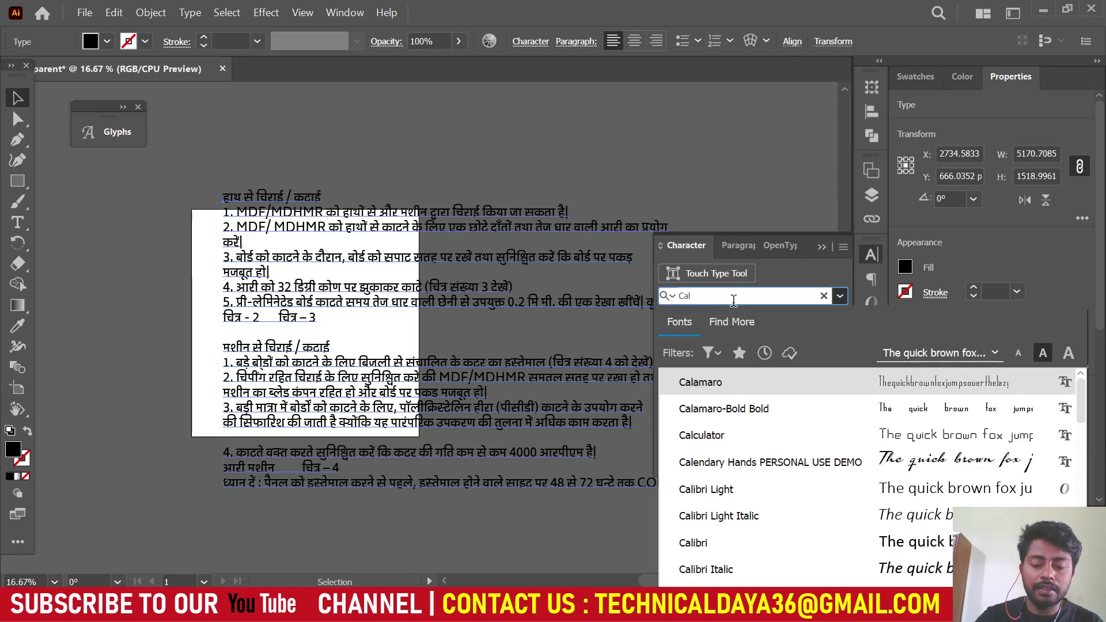
text(ibri)
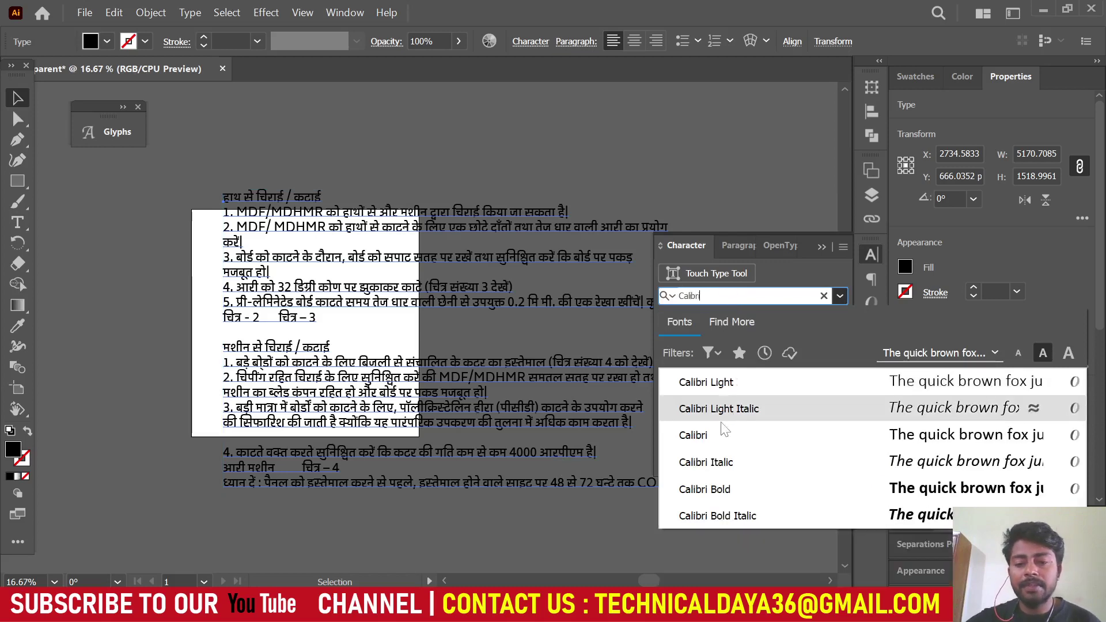
click(709, 434)
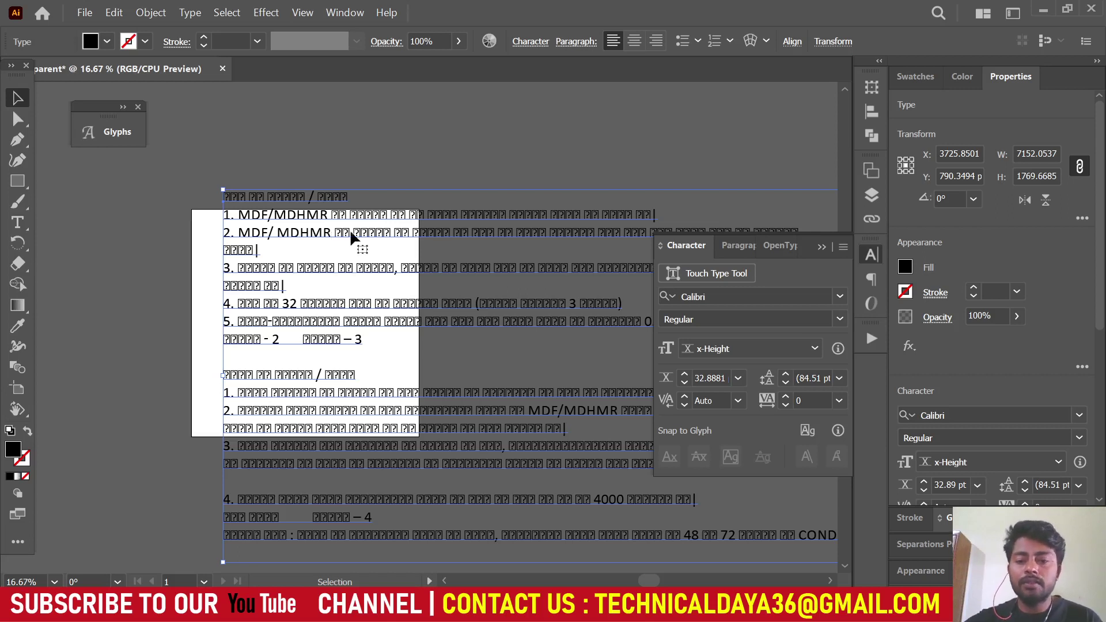
click(695, 297)
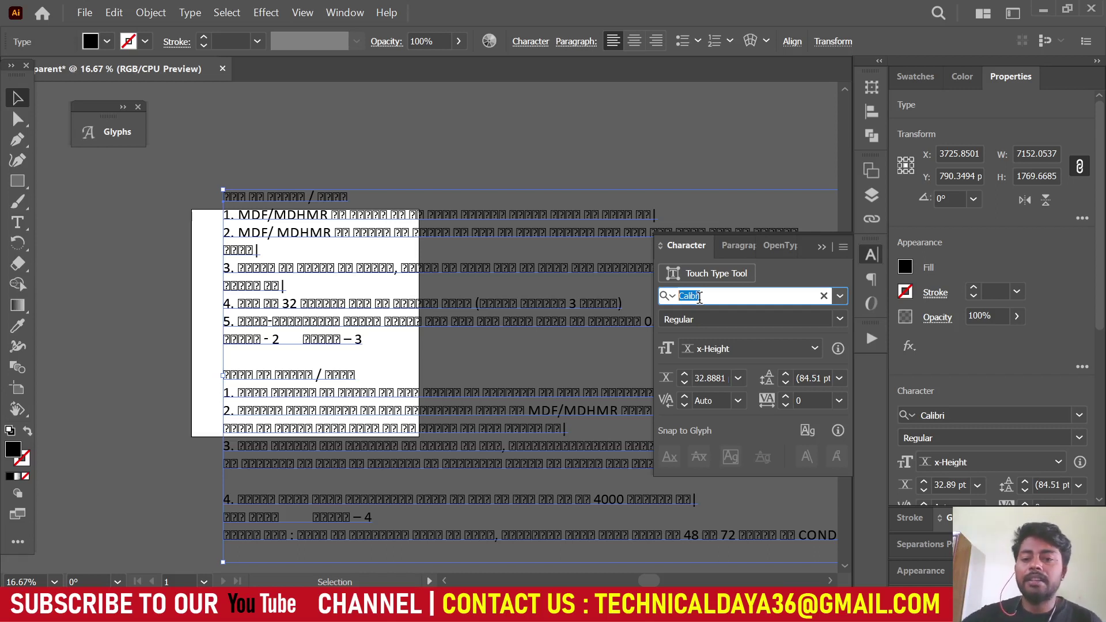
Step: Try Verdana Bold and then Arial Bold on the Hindi text, both showing boxes
text(v)
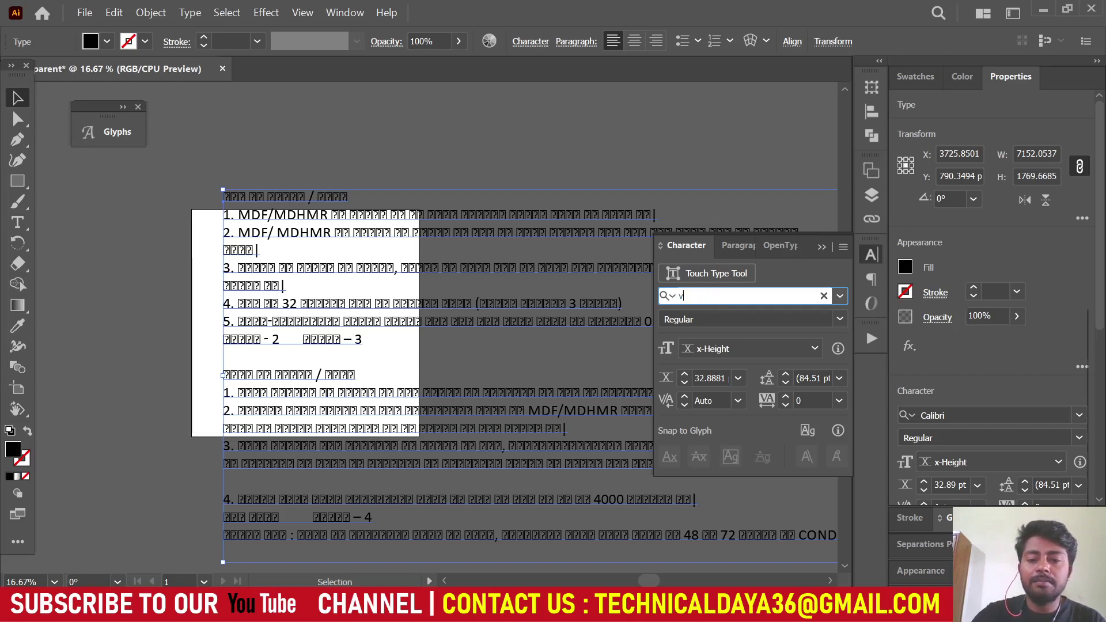
text(erdana)
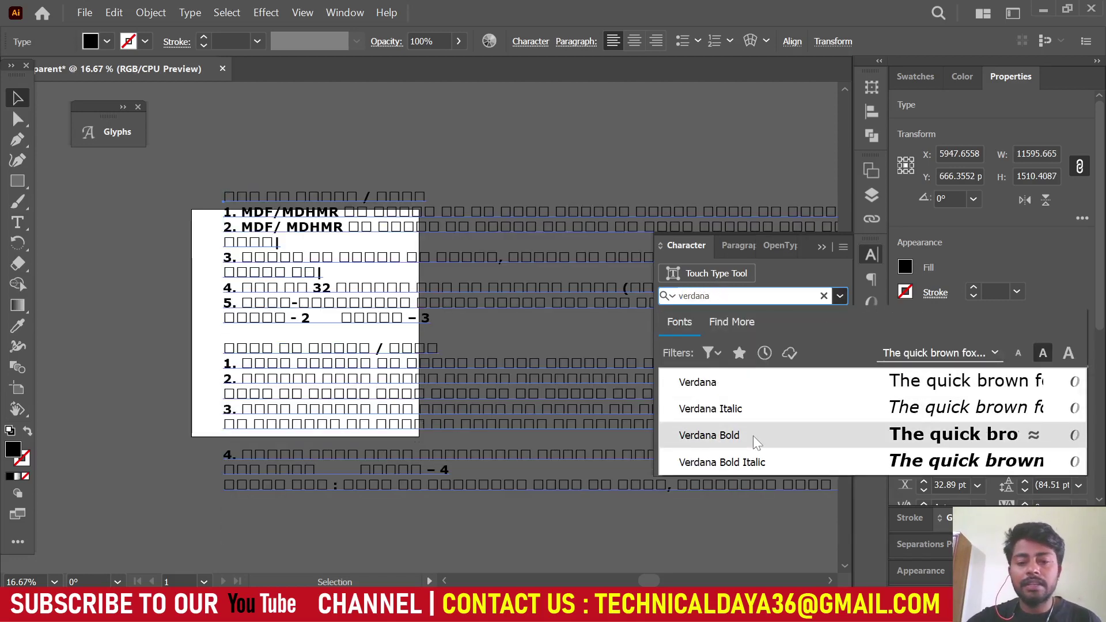
click(752, 436)
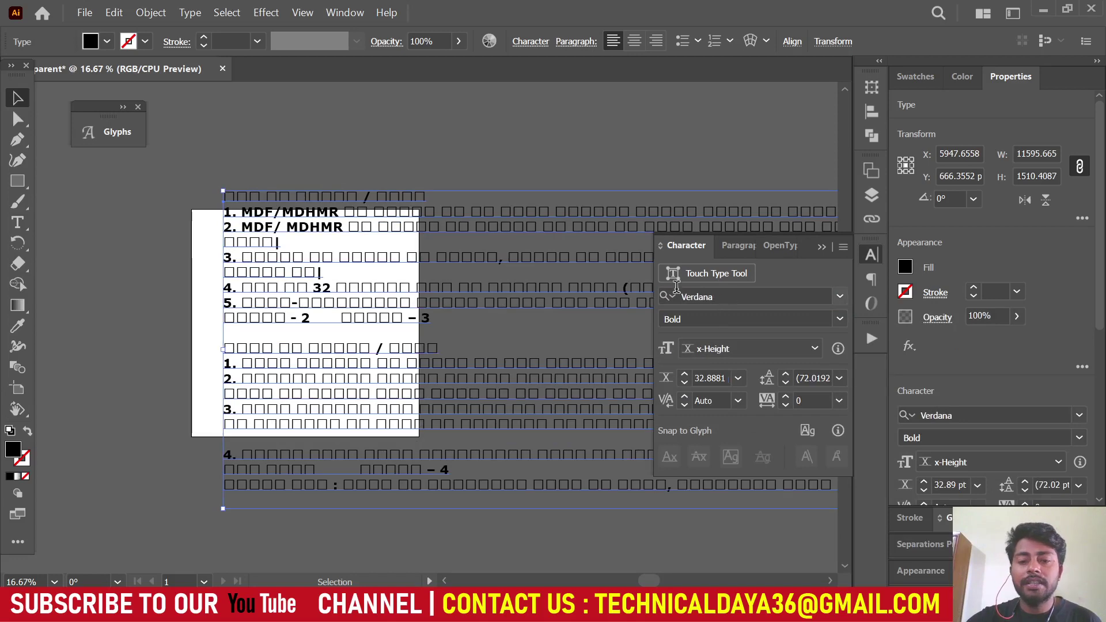
click(714, 296)
text(arial)
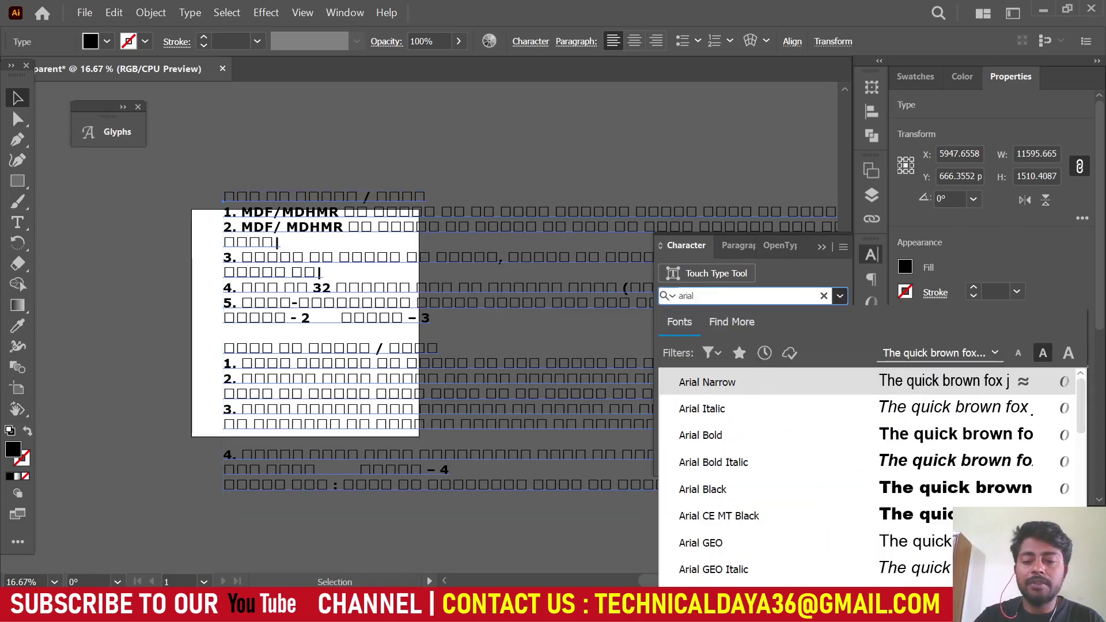
click(709, 439)
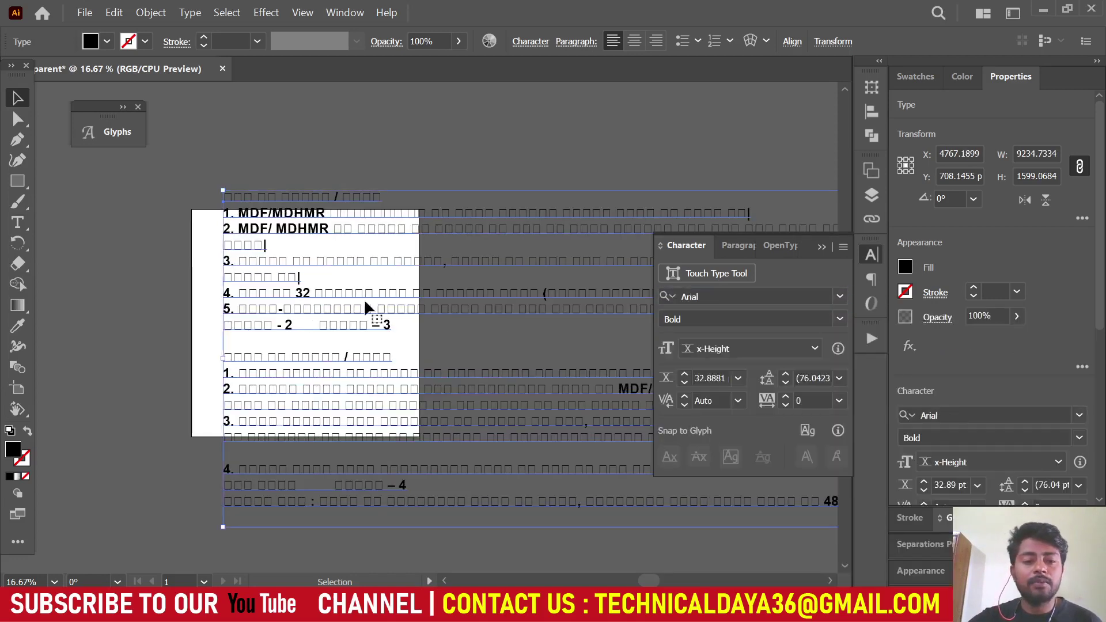
Step: Set the Hindi text in Poppins SemiBold so the Devanagari displays correctly
click(732, 296)
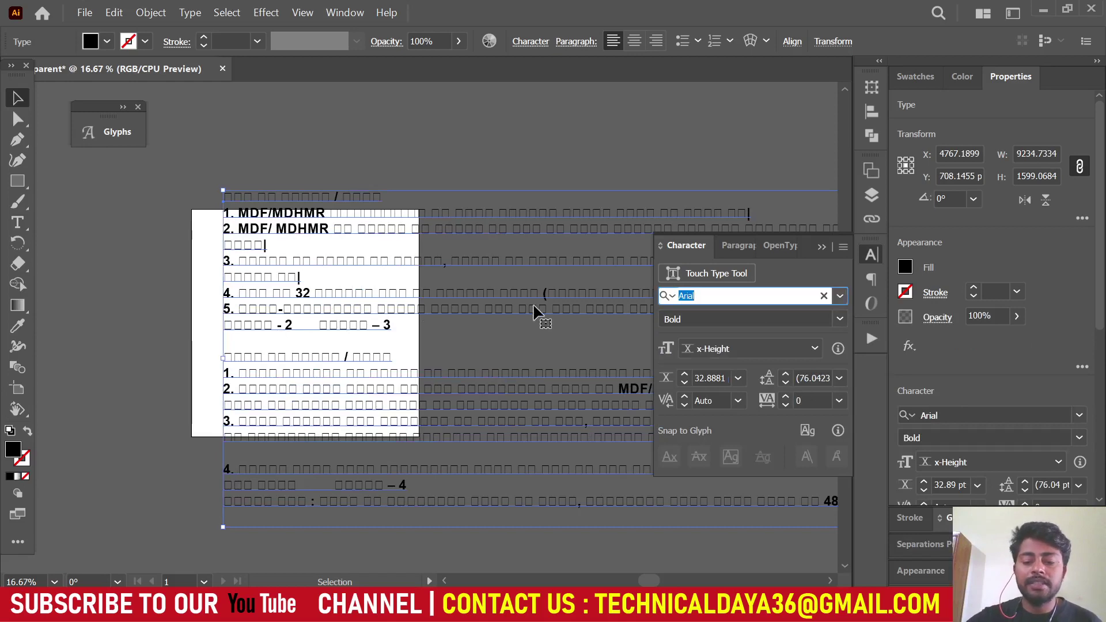
text(poppins)
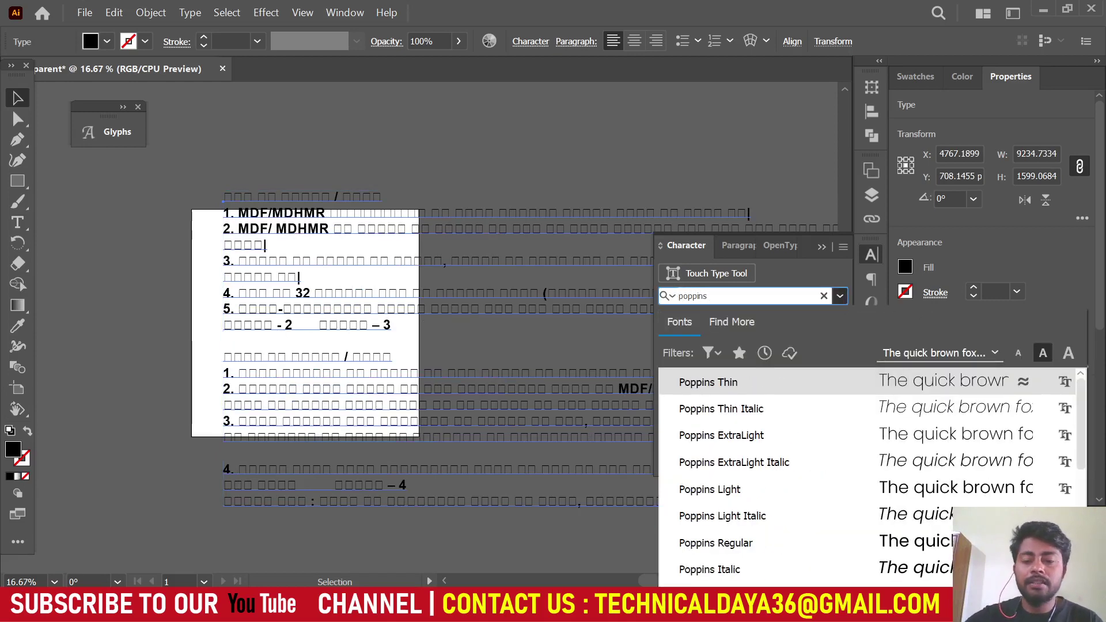
click(720, 517)
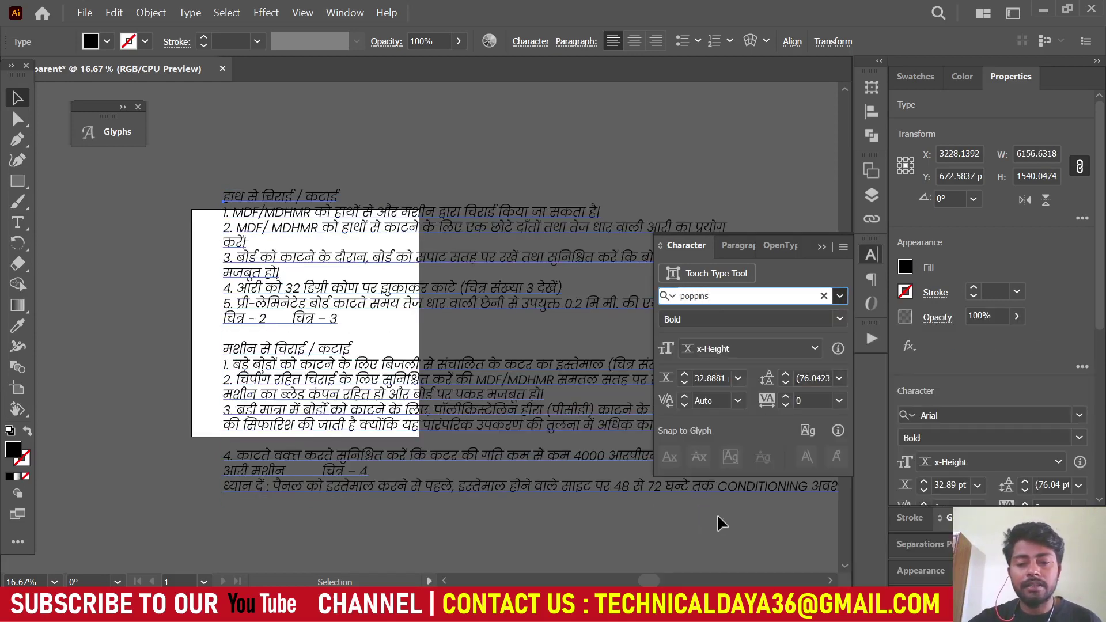
click(838, 318)
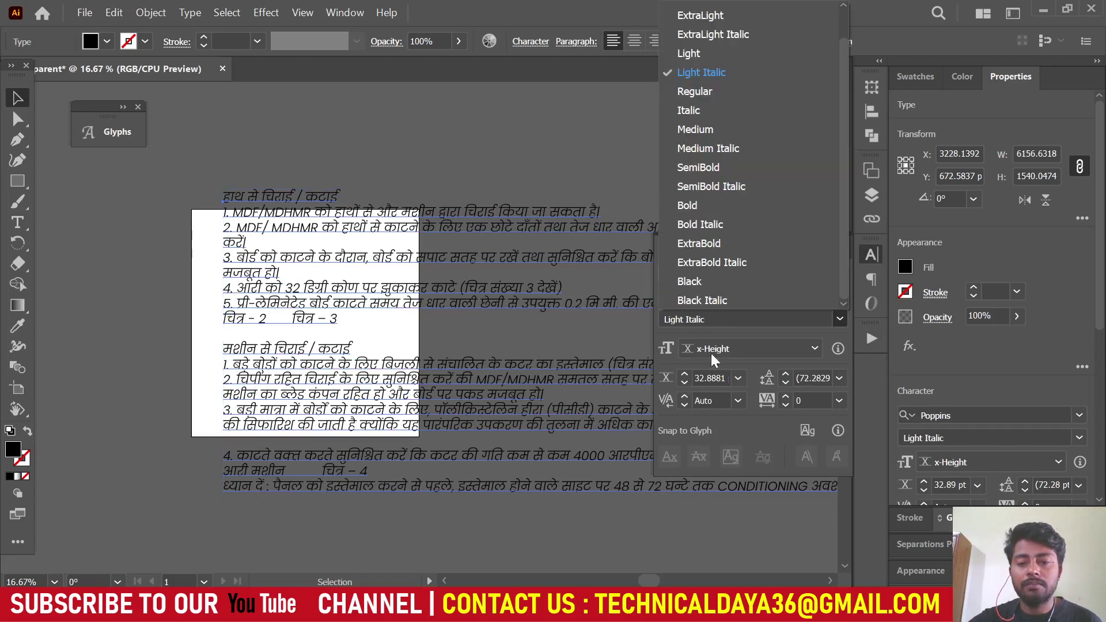
click(700, 167)
click(362, 249)
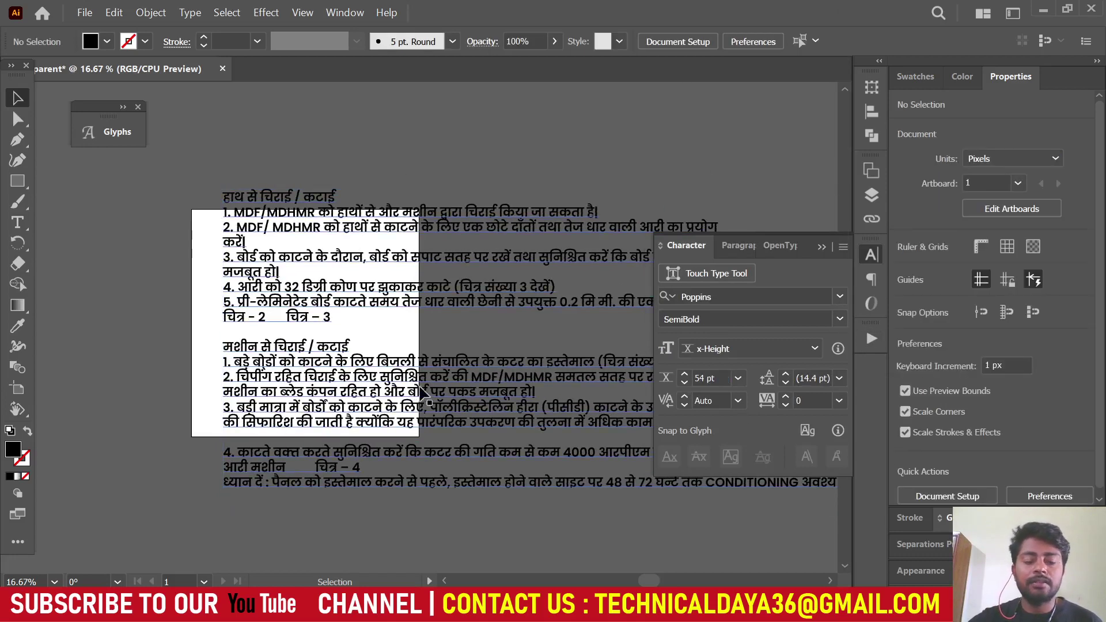
Step: Drag the Poppins SemiBold text block up and left to the artboard's left edge
drag(349, 220, 330, 263)
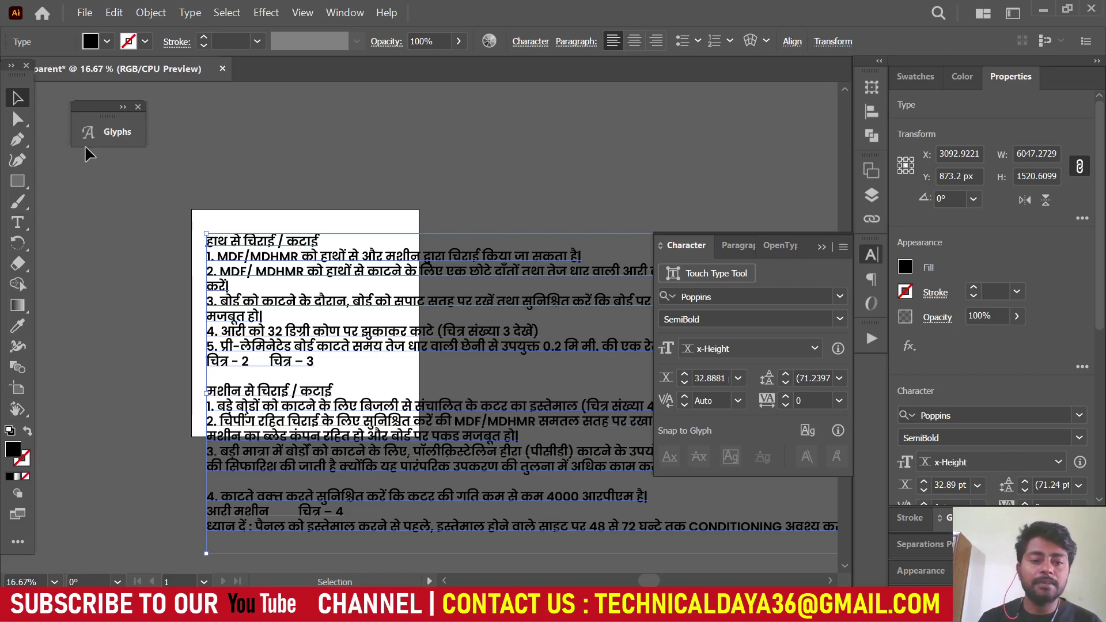
drag(342, 331, 325, 287)
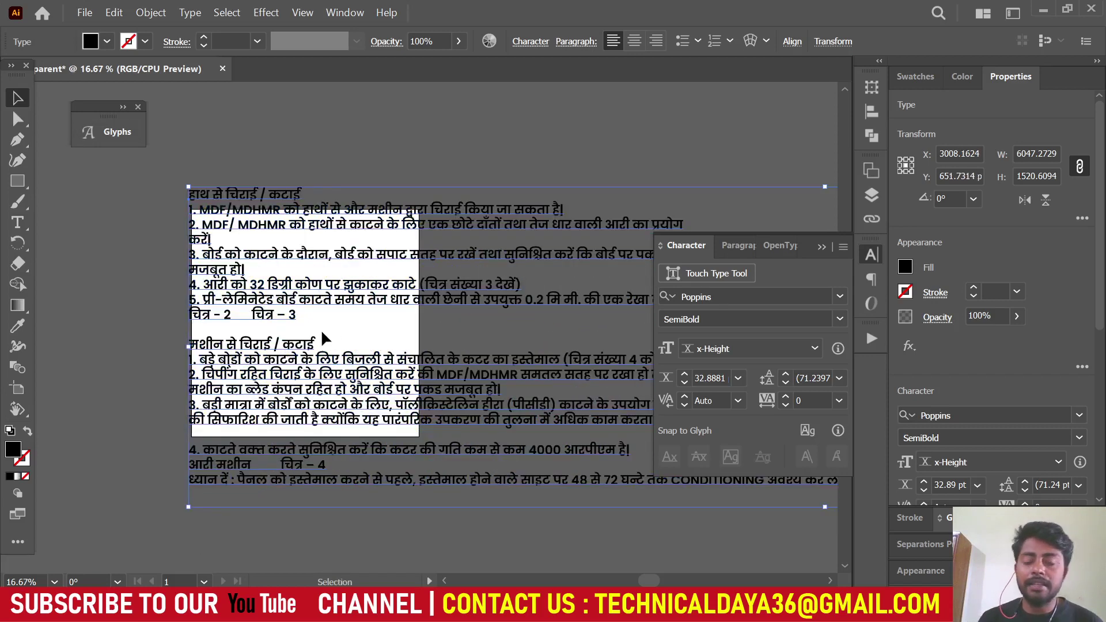